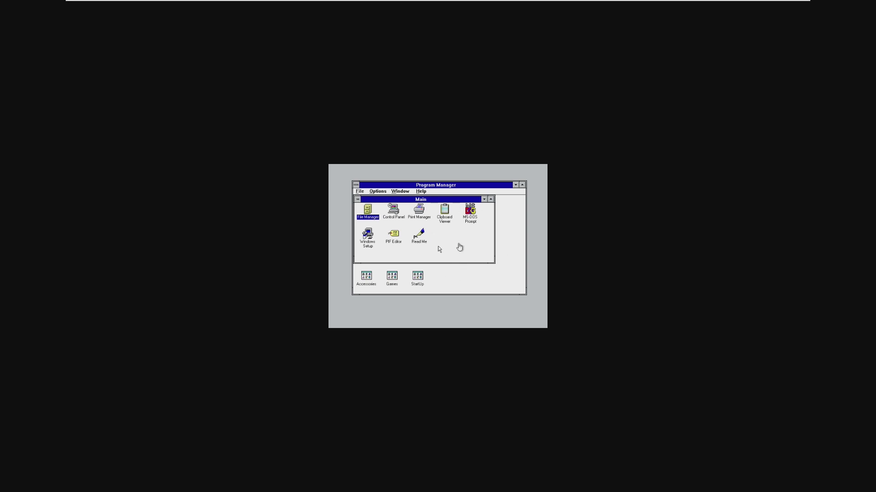
Stretch the guest display to fill the screen, then release input back to the host.
{"action": "mouse_move", "coordinate": [412, 3]}
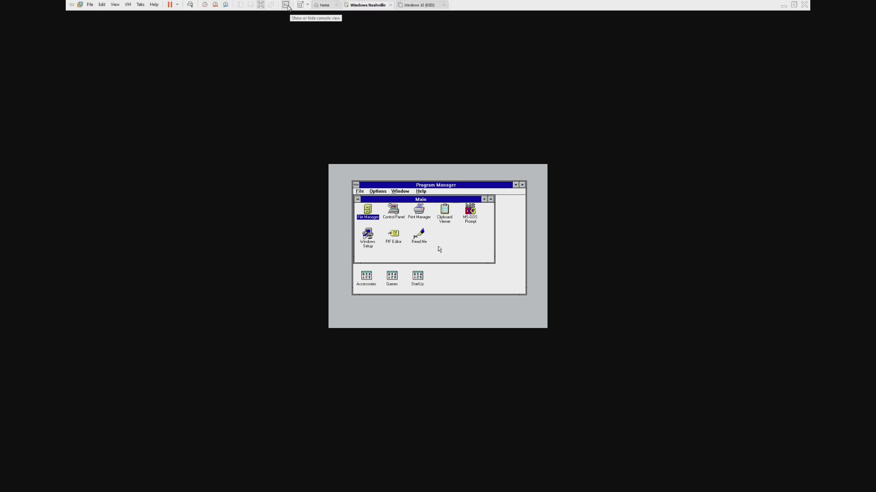
{"action": "left_click", "coordinate": [300, 4]}
{"action": "left_click", "coordinate": [456, 208]}
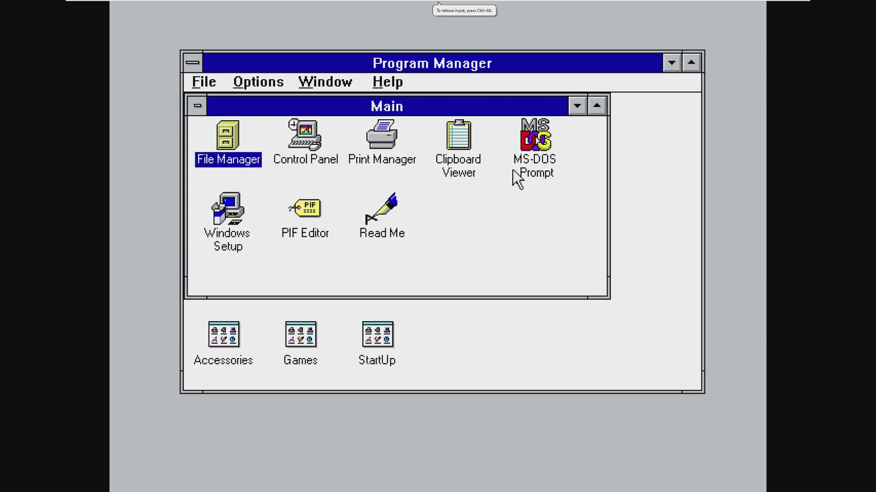
{"action": "key", "text": "ctrl+alt"}
Confirm in the CD/DVD (IDE) settings that the virtual drive is connected to an ISO image.
{"action": "mouse_move", "coordinate": [263, 4]}
{"action": "left_click", "coordinate": [128, 5]}
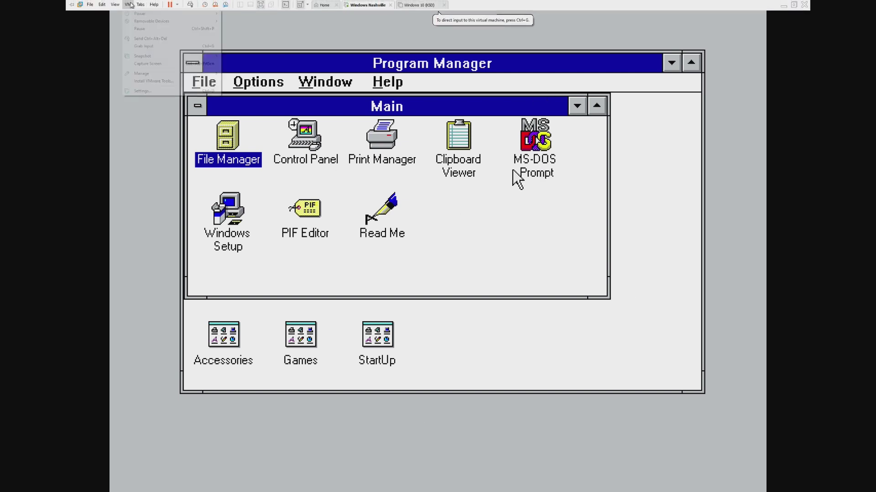
{"action": "mouse_move", "coordinate": [137, 23]}
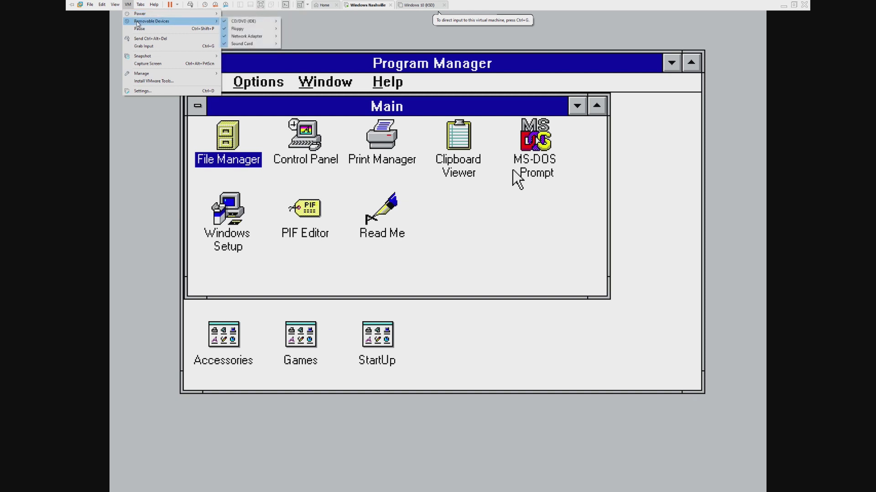
{"action": "mouse_move", "coordinate": [248, 21]}
{"action": "left_click", "coordinate": [298, 28]}
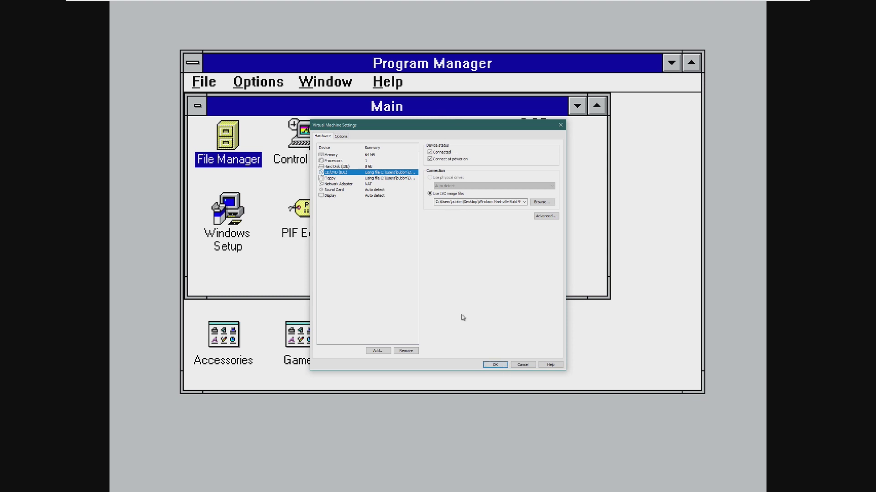
{"action": "left_click", "coordinate": [495, 365]}
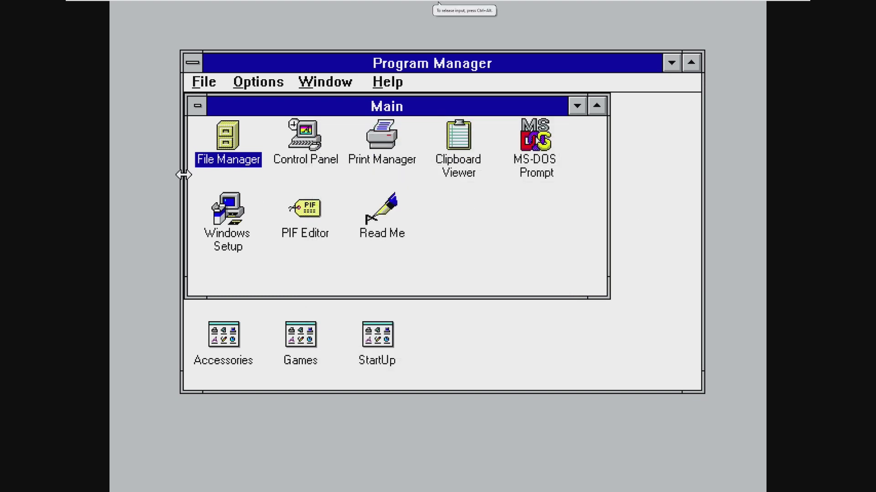
Open File Manager, show the R: CD-ROM contents and run setup.exe.
{"action": "double_click", "coordinate": [228, 139]}
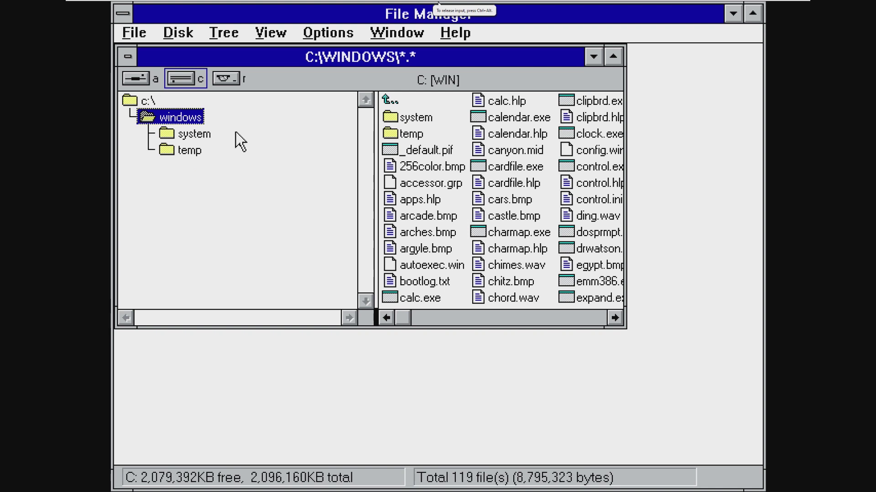
{"action": "left_click", "coordinate": [236, 89]}
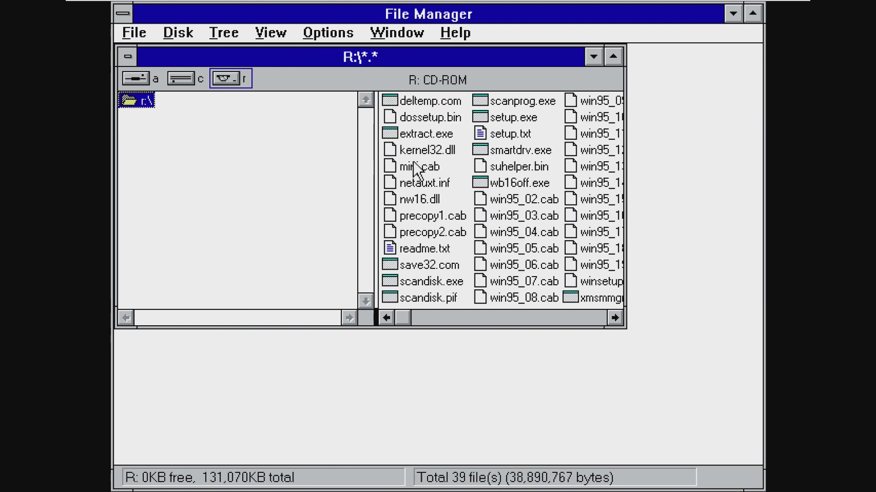
{"action": "double_click", "coordinate": [508, 118]}
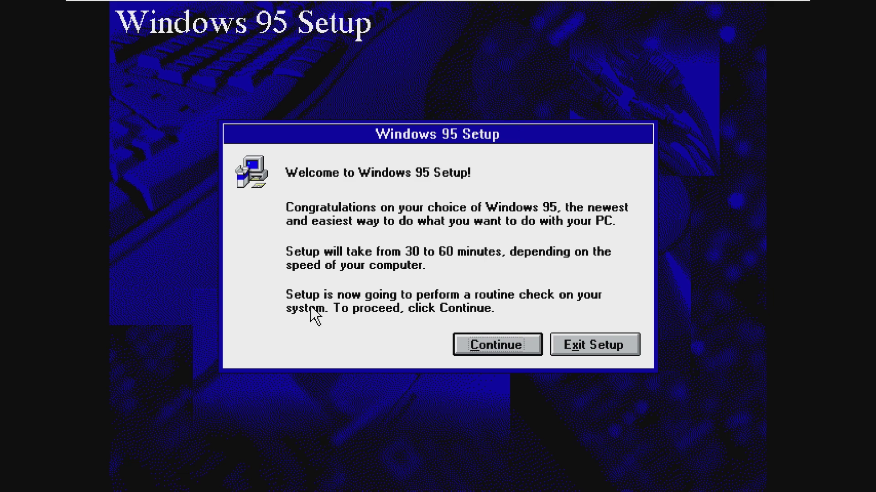
Accept the license, install into C:\WINDOWS, save the existing system files and keep Typical setup.
{"action": "left_click", "coordinate": [496, 349]}
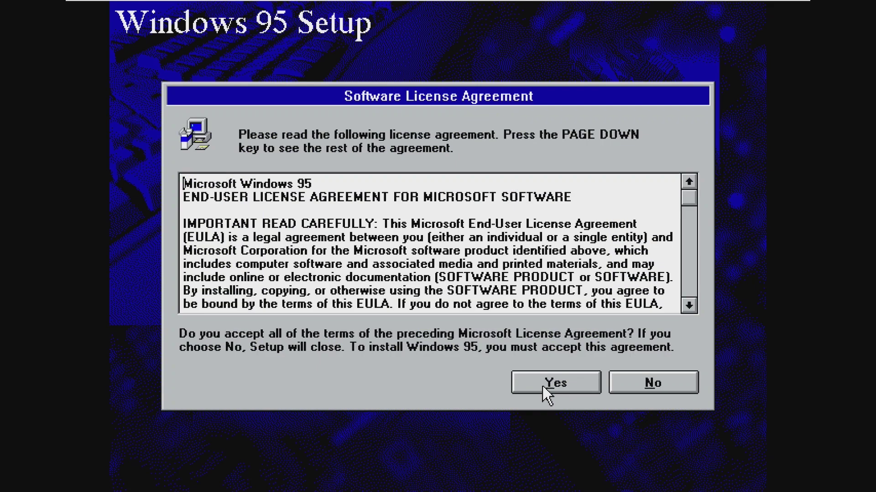
{"action": "left_click", "coordinate": [542, 385]}
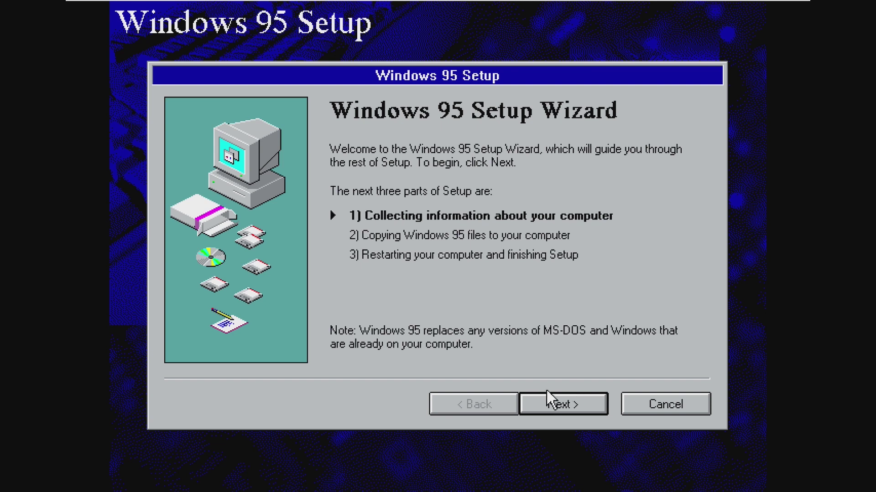
{"action": "left_click", "coordinate": [571, 406]}
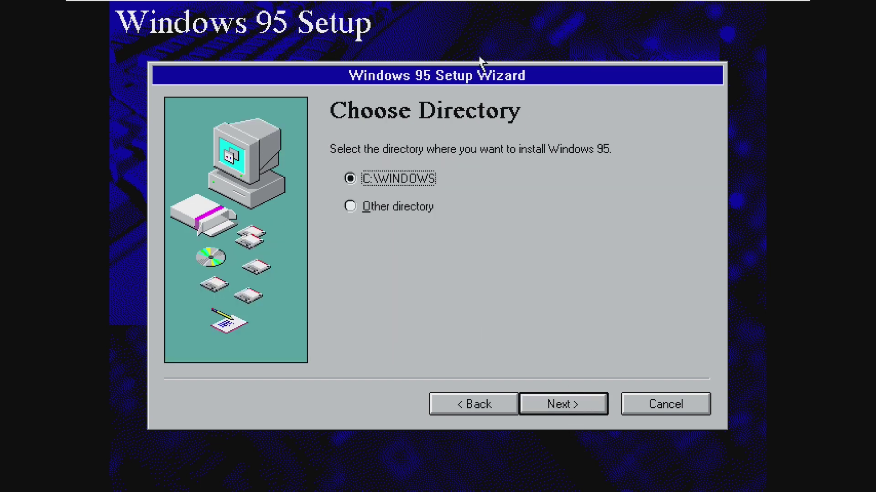
{"action": "left_click", "coordinate": [564, 406]}
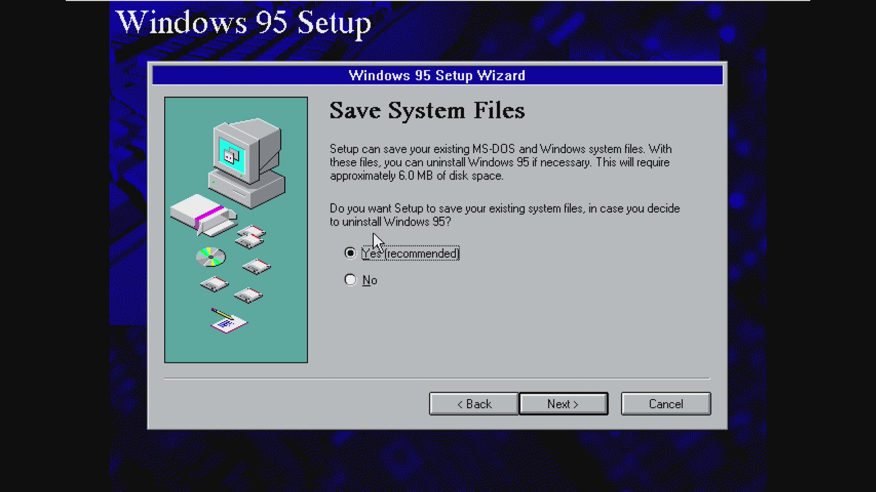
{"action": "left_click", "coordinate": [576, 411]}
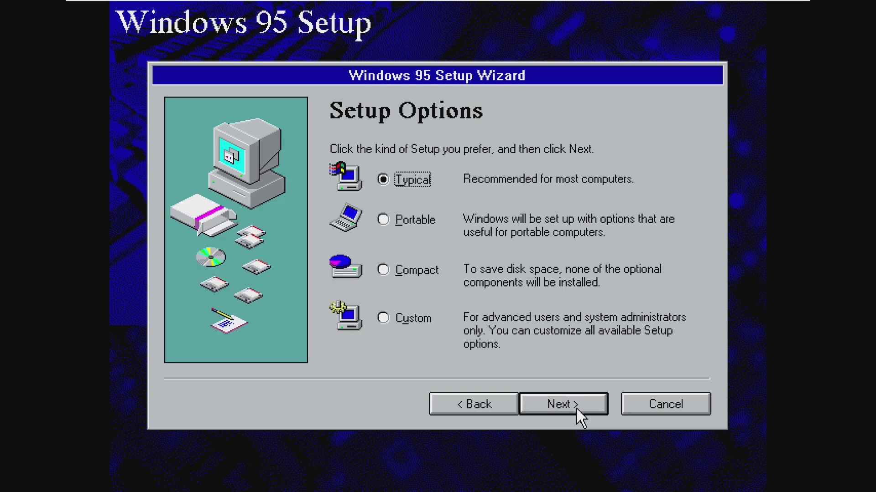
{"action": "left_click", "coordinate": [576, 411]}
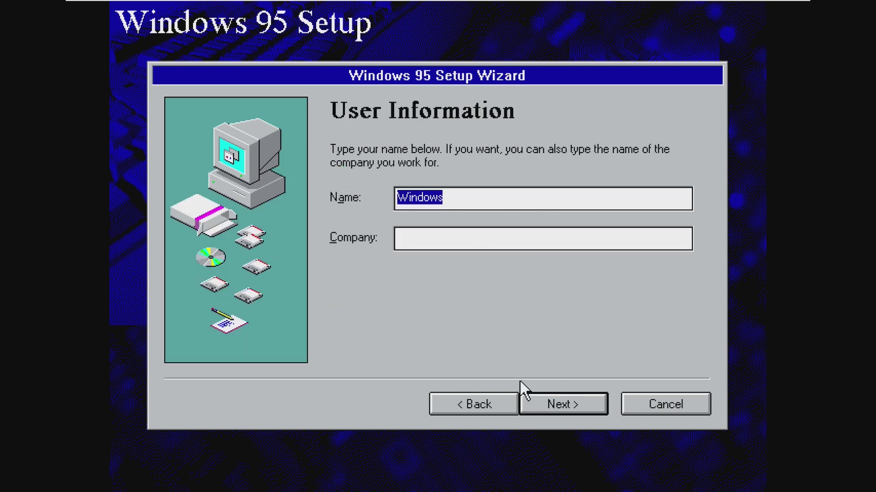
Keep user name Windows, run hardware analysis, and add Microsoft Mail and Microsoft Fax.
{"action": "left_click", "coordinate": [537, 403]}
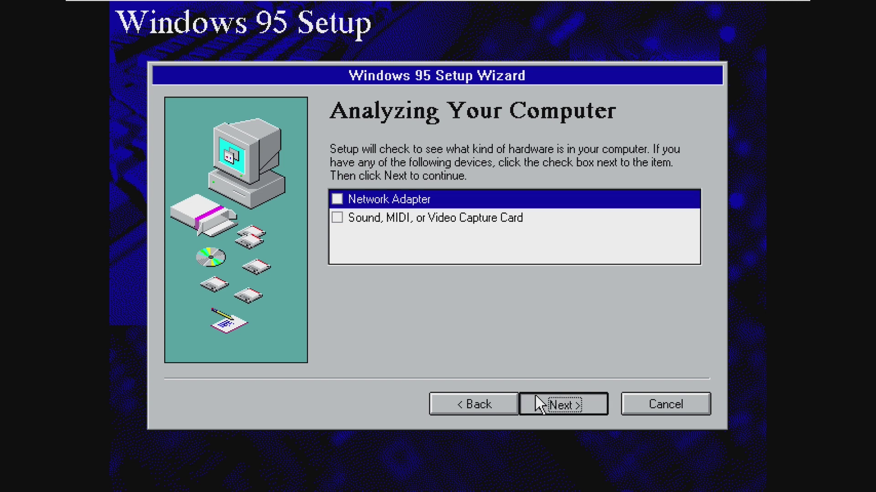
{"action": "left_click", "coordinate": [538, 404]}
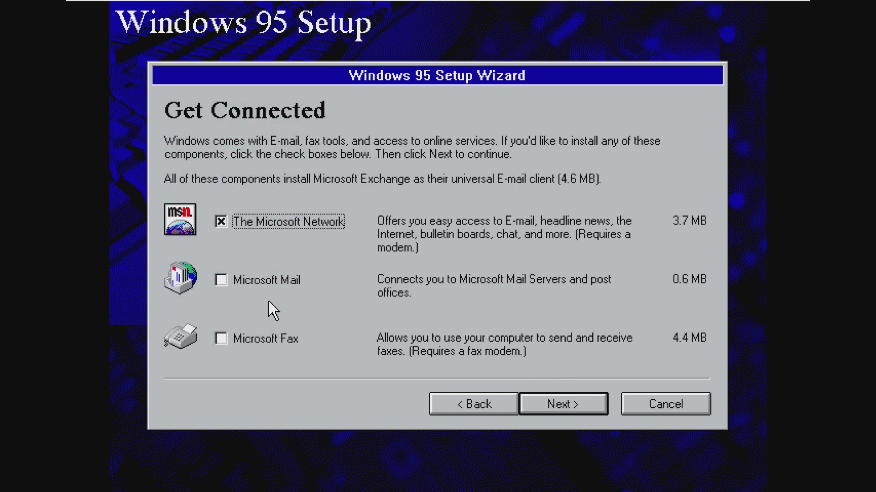
{"action": "left_click", "coordinate": [219, 278]}
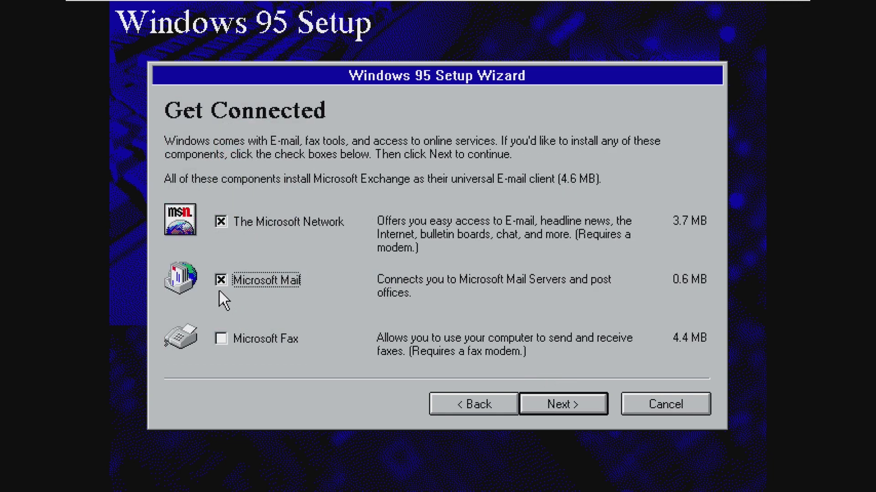
{"action": "left_click", "coordinate": [220, 342]}
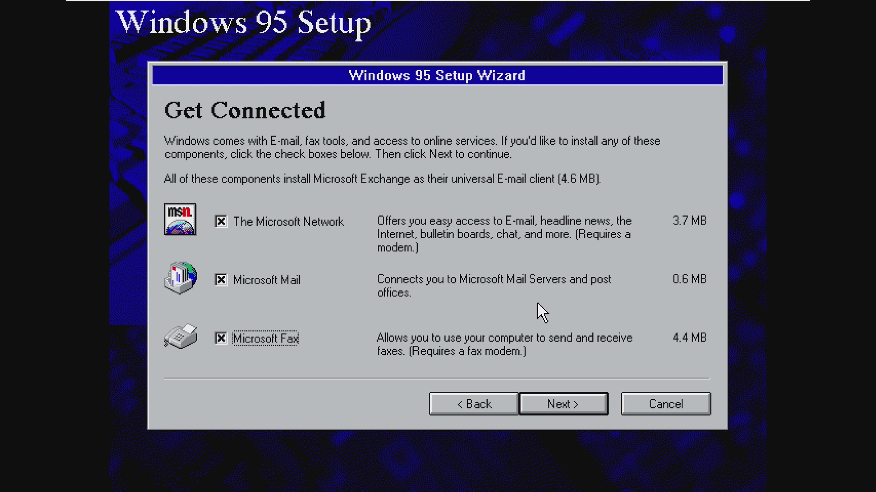
{"action": "left_click", "coordinate": [587, 409]}
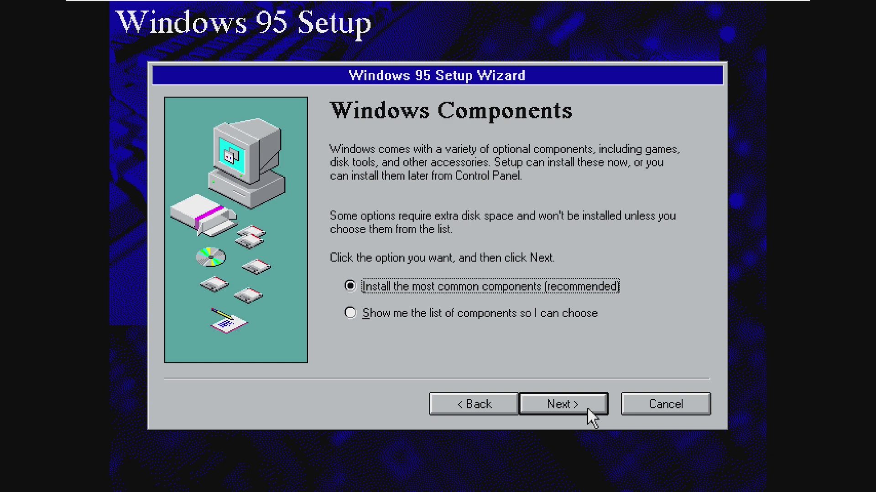
Install the most common components, choose to create a startup disk and start copying files.
{"action": "left_click", "coordinate": [587, 407]}
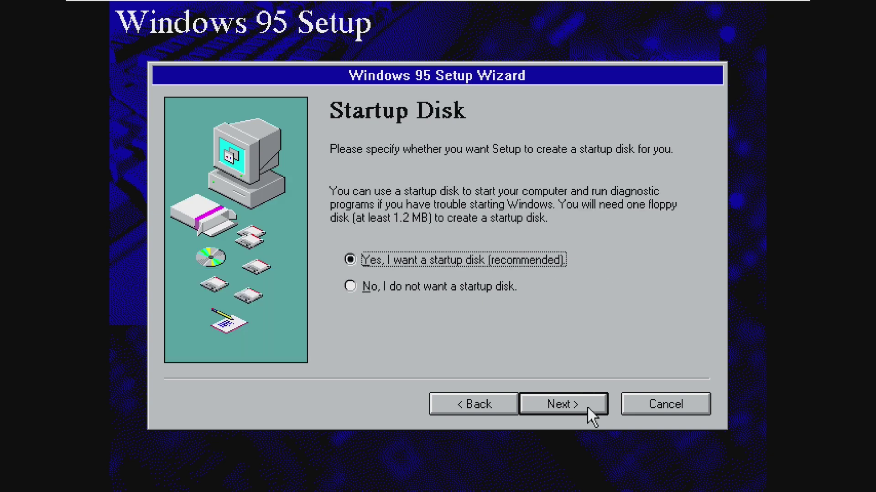
{"action": "left_click", "coordinate": [552, 401]}
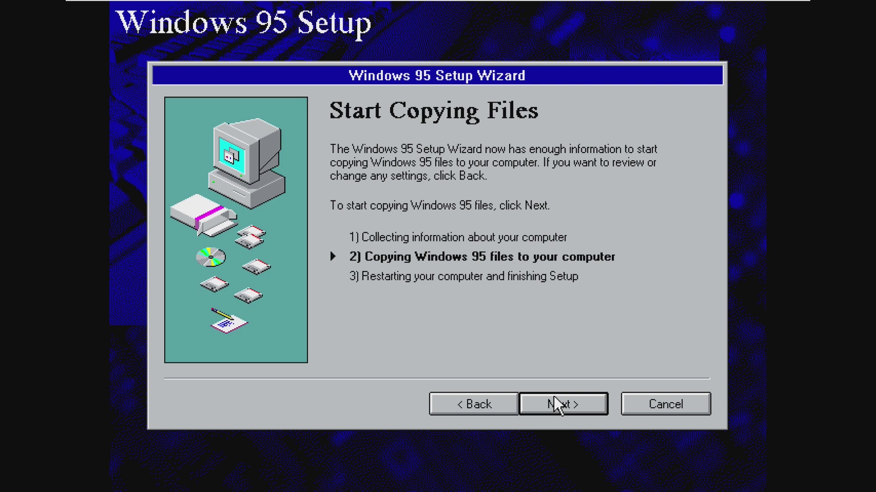
{"action": "left_click", "coordinate": [554, 397]}
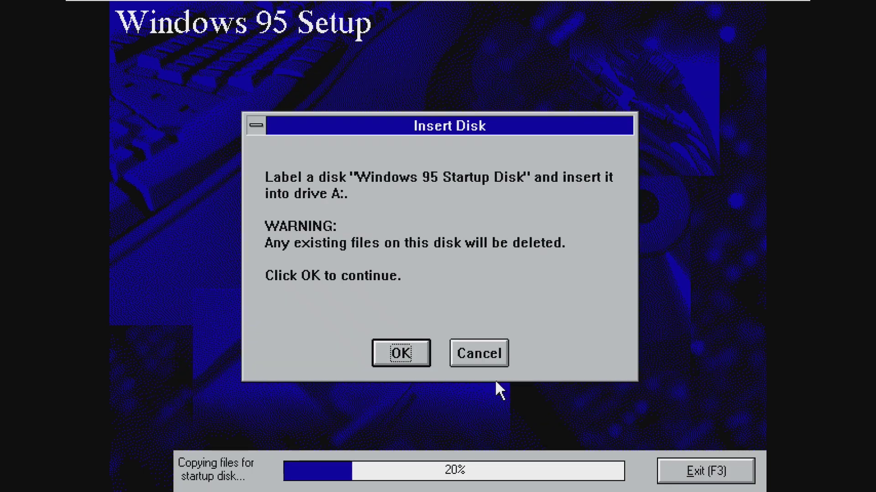
Make the startup disk, then disconnect the floppy from the virtual drive.
{"action": "left_click", "coordinate": [487, 356]}
{"action": "left_click", "coordinate": [456, 295]}
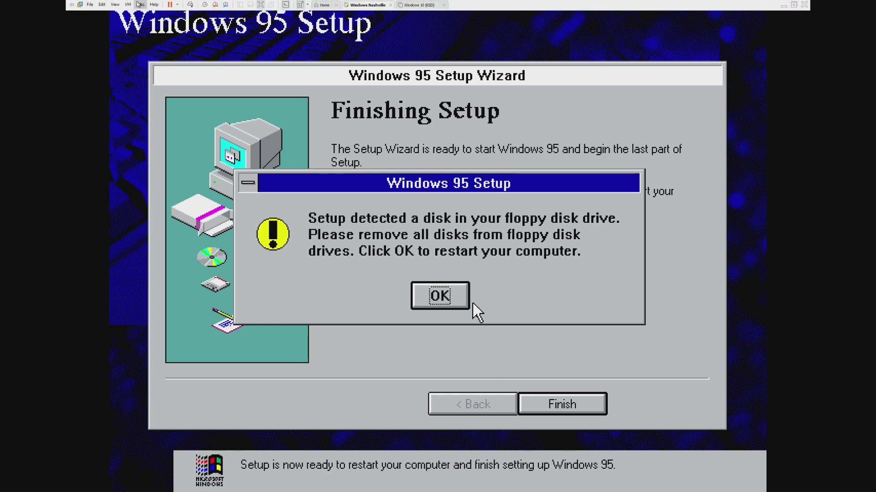
{"action": "left_click", "coordinate": [140, 5]}
{"action": "mouse_move", "coordinate": [127, 5]}
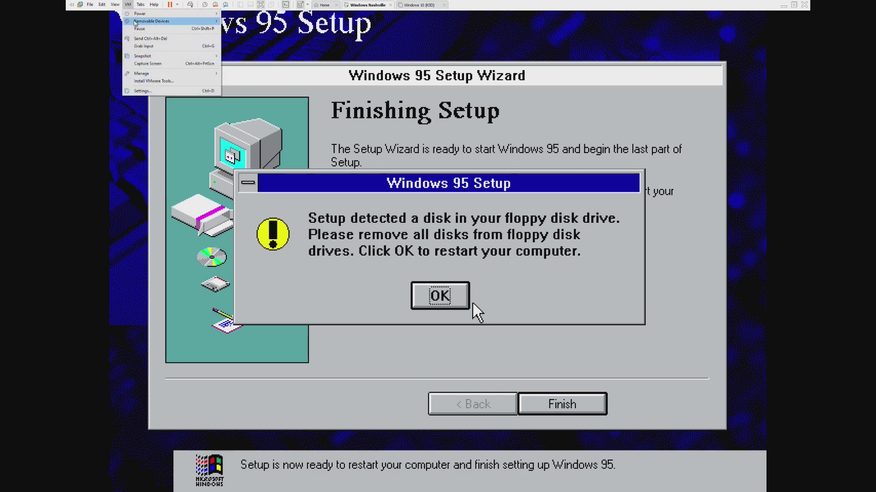
{"action": "mouse_move", "coordinate": [150, 21]}
{"action": "left_click", "coordinate": [303, 29]}
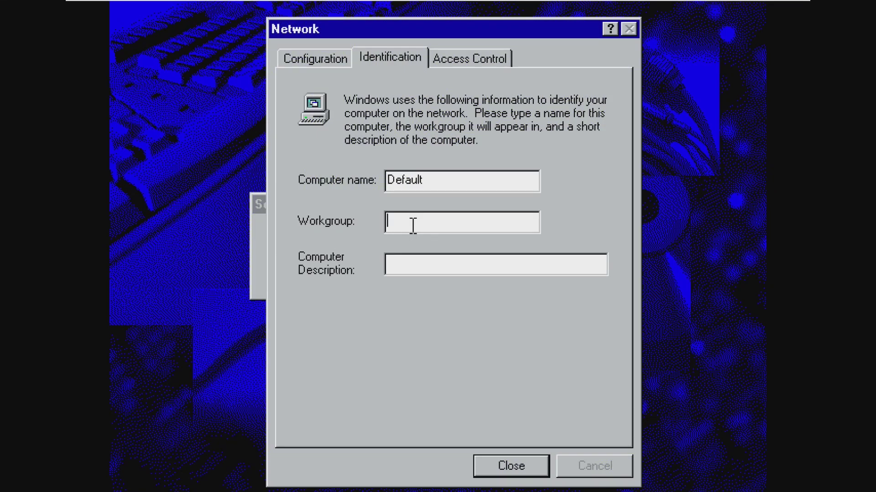
Set workgroup Default and computer name Default1, then skip the missing netapi.dll file.
{"action": "type", "text": "Default"}
{"action": "key", "text": "Return"}
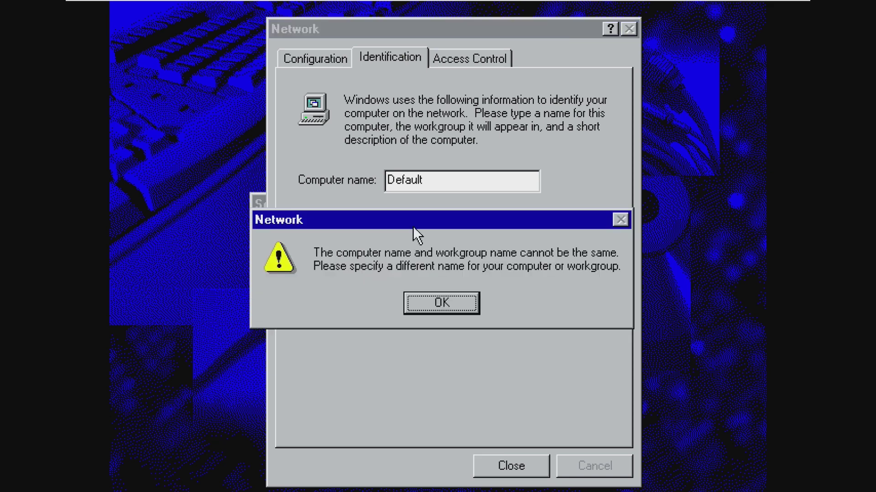
{"action": "left_click", "coordinate": [456, 300]}
{"action": "left_click", "coordinate": [472, 184]}
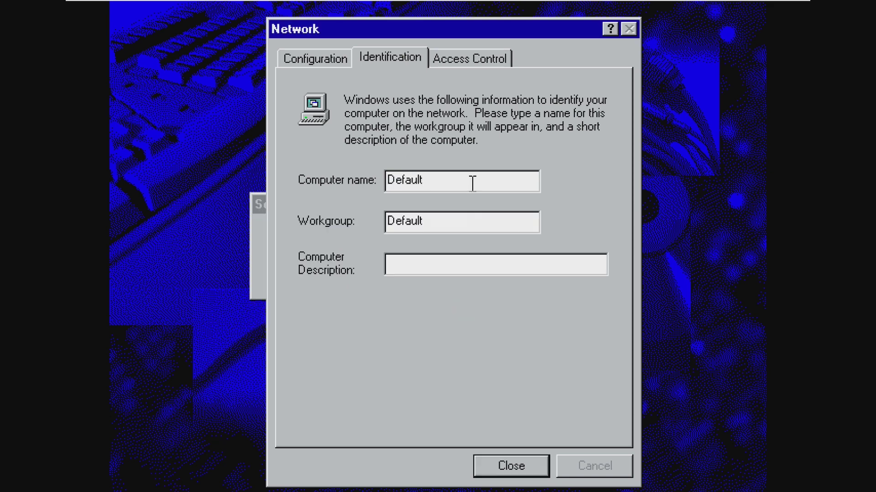
{"action": "type", "text": "1"}
{"action": "key", "text": "Return"}
{"action": "left_click", "coordinate": [451, 301]}
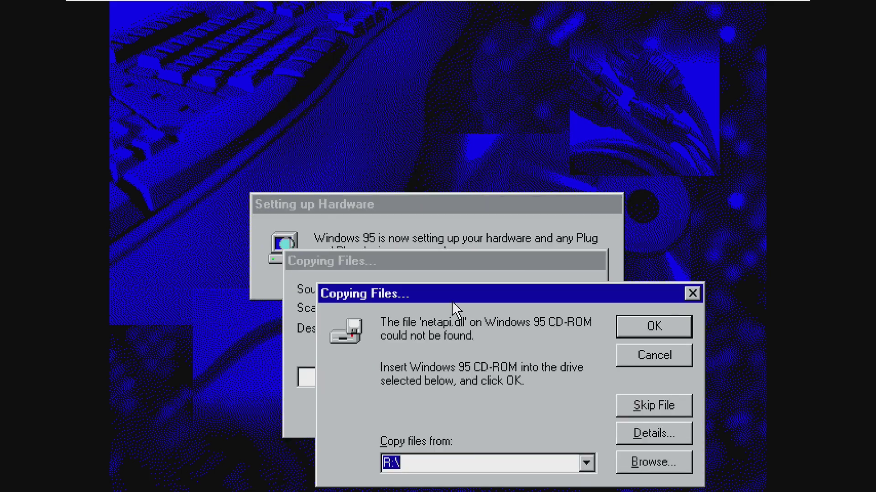
{"action": "left_click", "coordinate": [677, 355]}
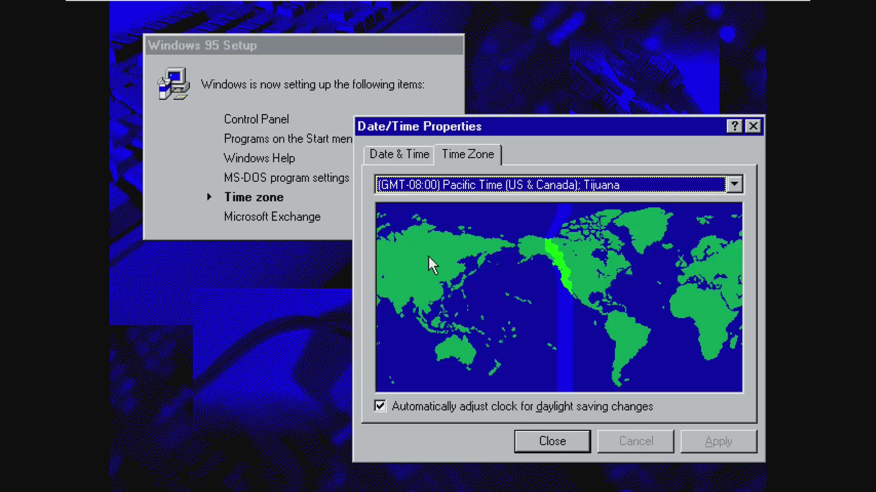
Accept the Pacific time zone and keep all three Inbox information services.
{"action": "left_click", "coordinate": [552, 442]}
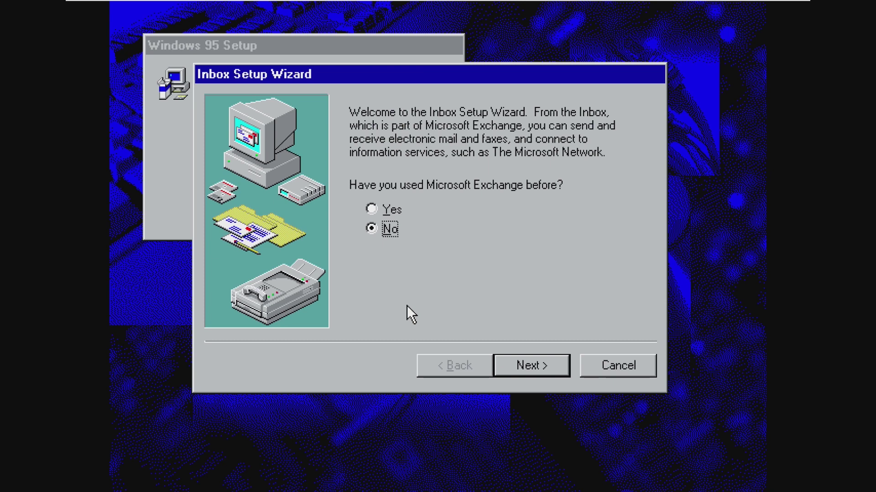
{"action": "left_click", "coordinate": [541, 363]}
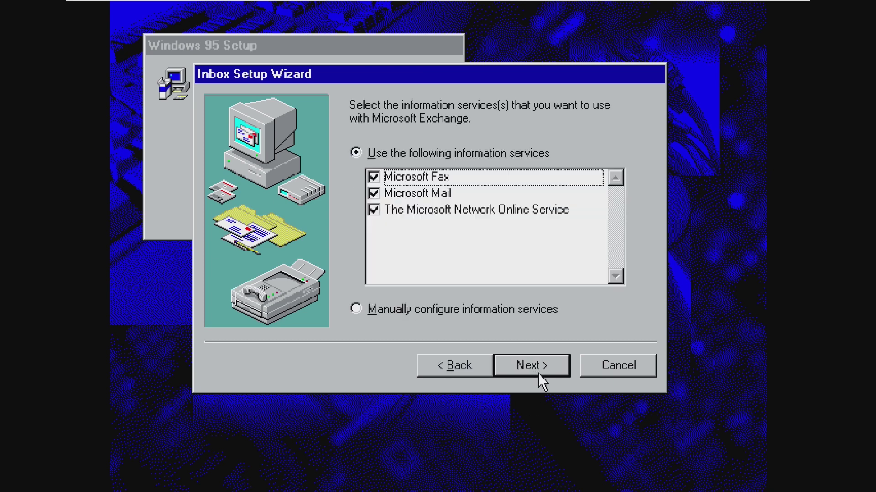
{"action": "left_click", "coordinate": [537, 373]}
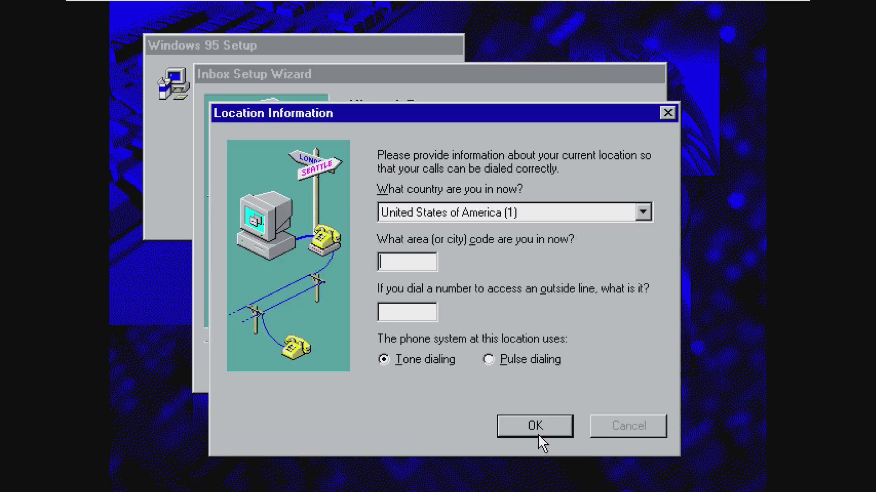
Enter area code 542 and outside-line number 1 as the dialing location details.
{"action": "left_click", "coordinate": [538, 428]}
{"action": "left_click", "coordinate": [409, 301]}
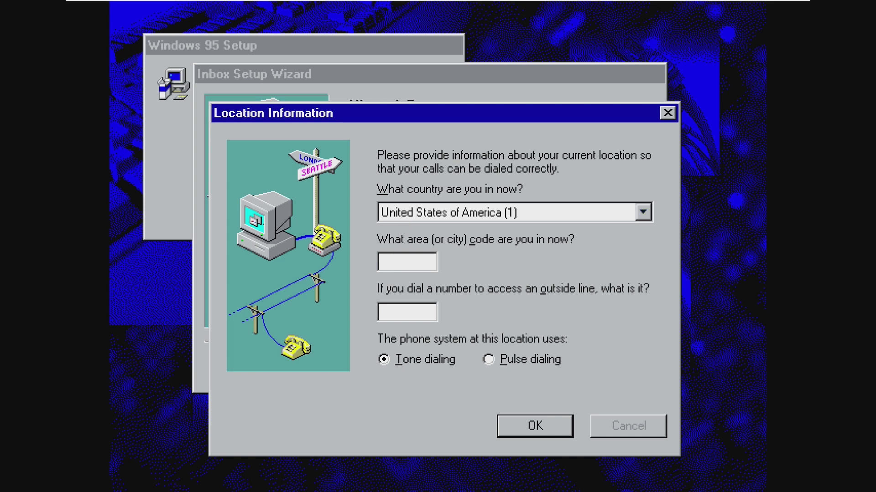
{"action": "type", "text": "5421"}
{"action": "key", "text": "BackSpace"}
{"action": "key", "text": "Tab"}
{"action": "type", "text": "1"}
{"action": "left_click", "coordinate": [546, 423]}
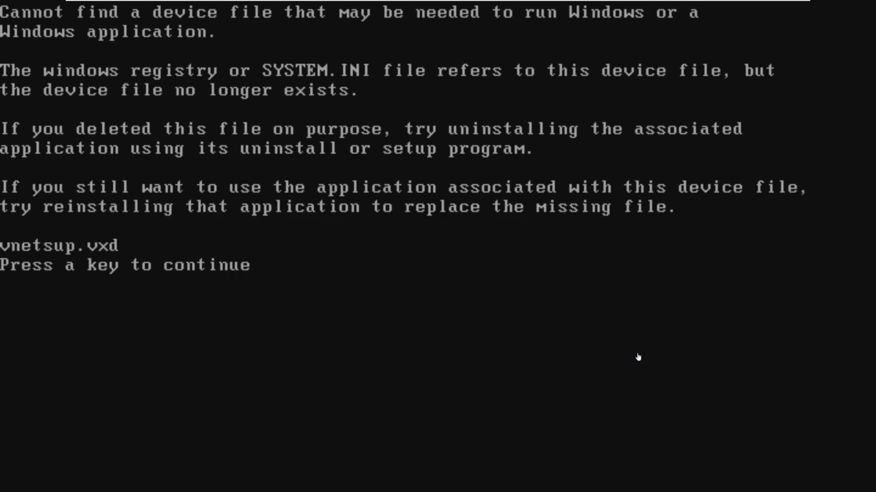
Continue past the missing vnetsup.vxd and vnetbios.vxd files and dismiss the NetWare and Microsoft Network library errors.
{"action": "left_click", "coordinate": [638, 357]}
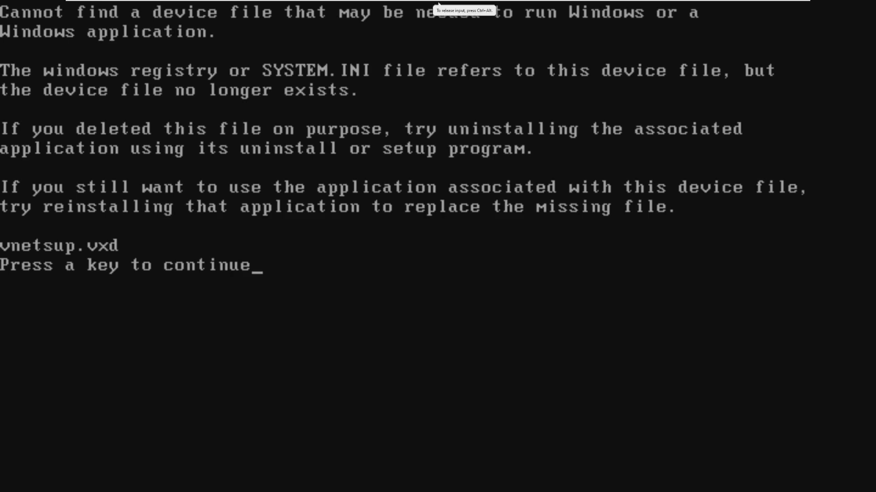
{"action": "key", "text": "Return"}
{"action": "key", "text": "Return"}
{"action": "key", "text": "Return"}
{"action": "key", "text": "Return"}
{"action": "key", "text": "Return"}
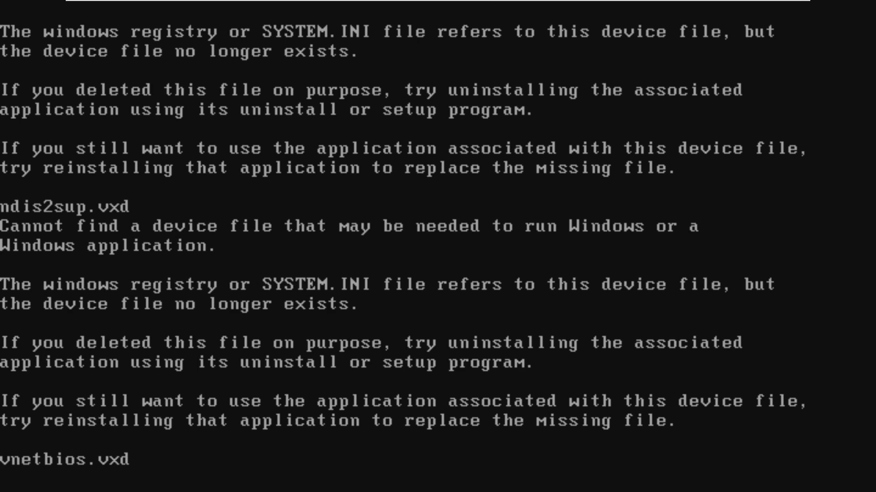
{"action": "key", "text": "Return"}
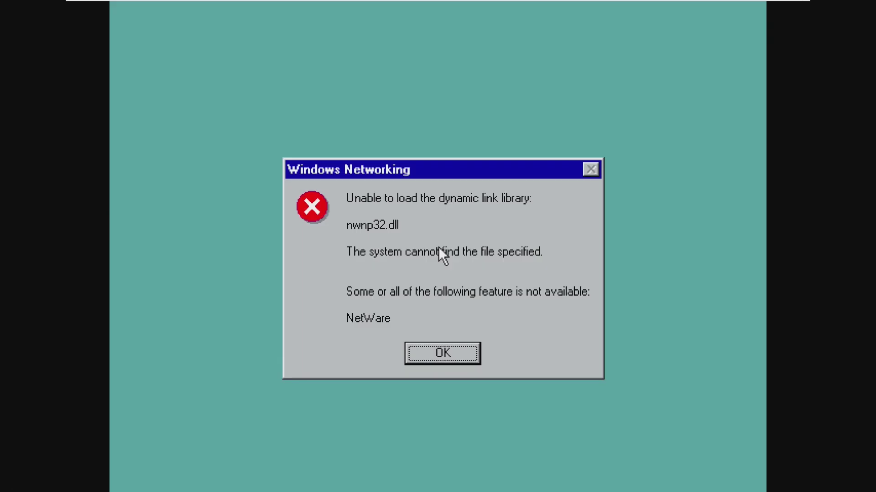
{"action": "left_click", "coordinate": [442, 347]}
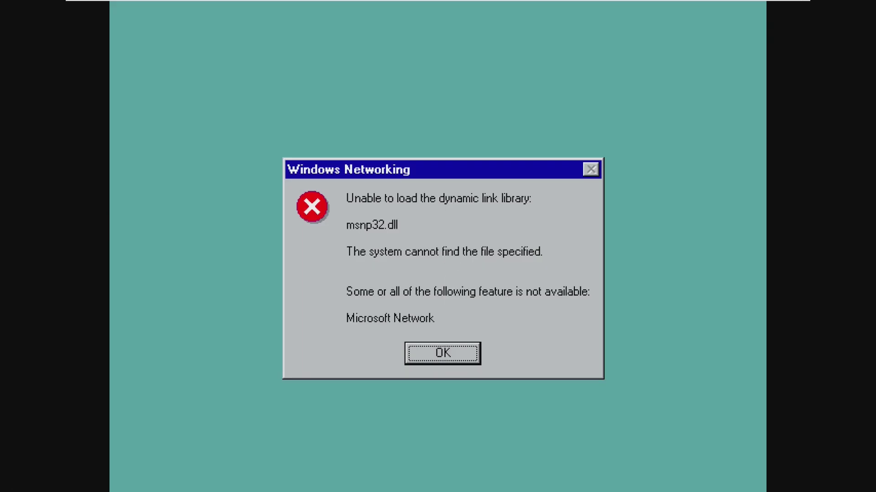
{"action": "left_click", "coordinate": [442, 347]}
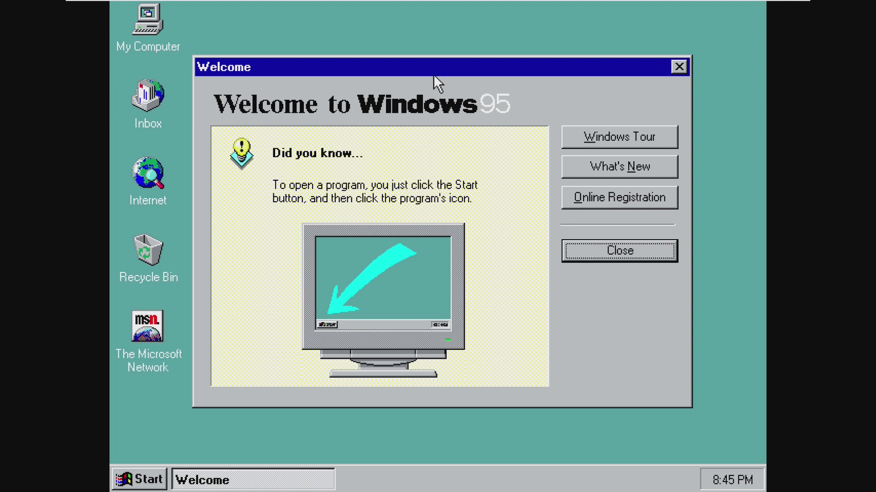
Close the Welcome screen and launch MS-DOS Prompt from Start > Programs.
{"action": "left_click_drag", "start_coordinate": [433, 75], "coordinate": [450, 73]}
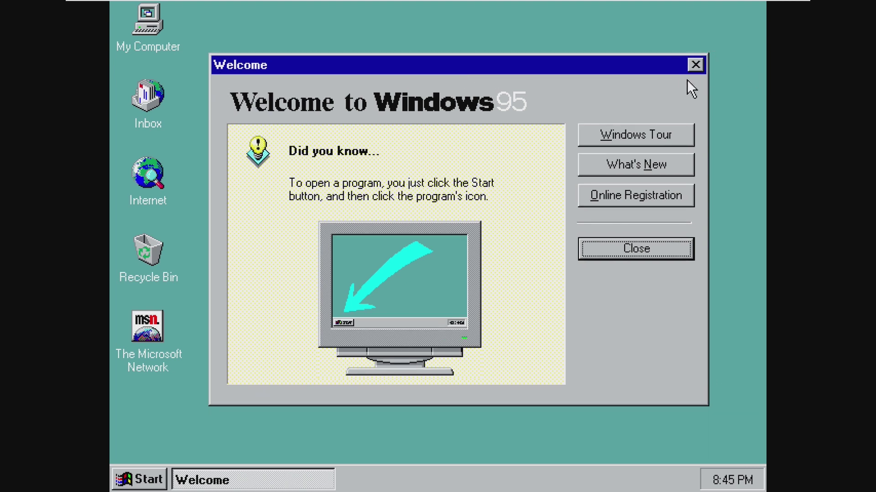
{"action": "left_click", "coordinate": [694, 65]}
{"action": "left_click", "coordinate": [139, 478]}
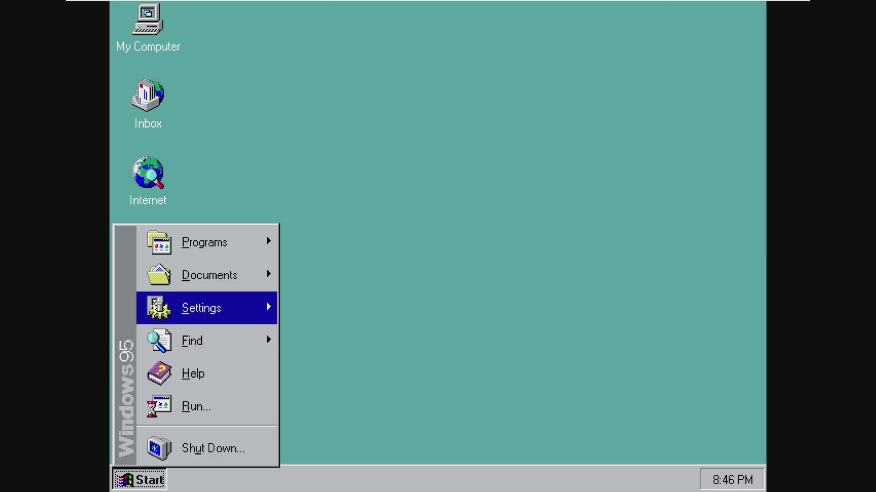
{"action": "left_click", "coordinate": [579, 274]}
{"action": "key", "text": "super"}
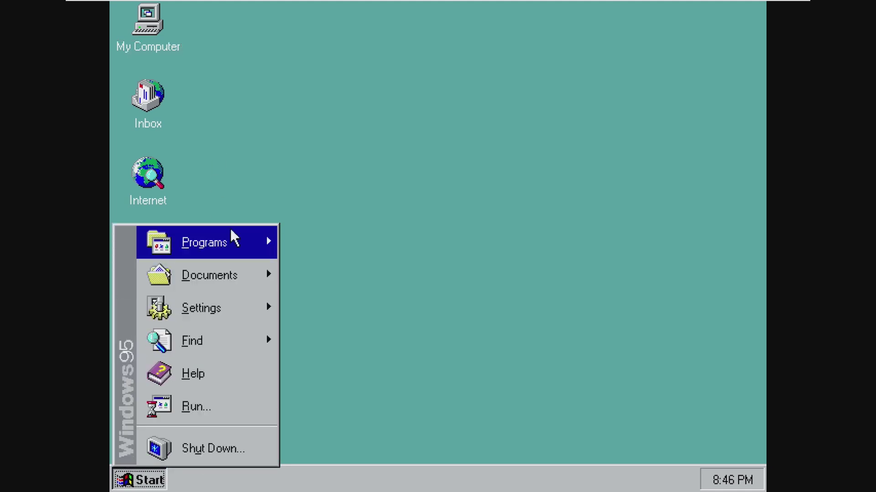
{"action": "mouse_move", "coordinate": [225, 245]}
{"action": "left_click", "coordinate": [332, 313]}
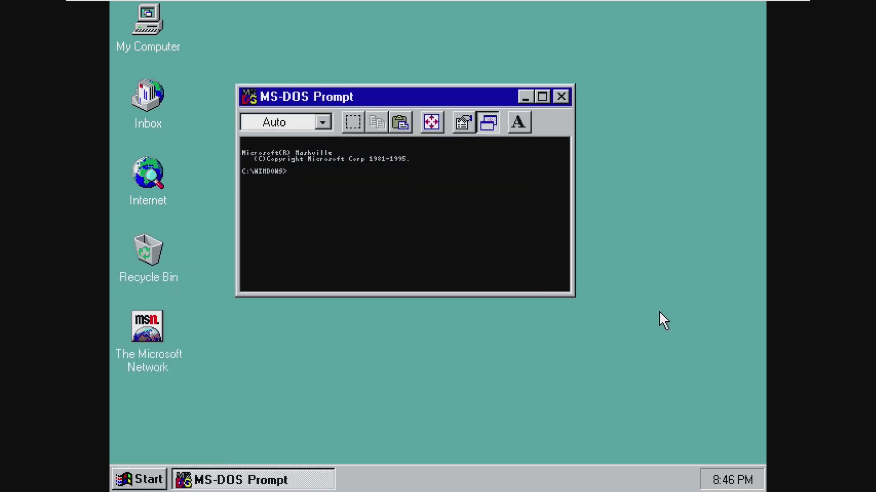
Enlarge the MS-DOS Prompt window and run ver, showing Nashville Version 4.10.999.
{"action": "left_click_drag", "start_coordinate": [565, 296], "coordinate": [738, 450]}
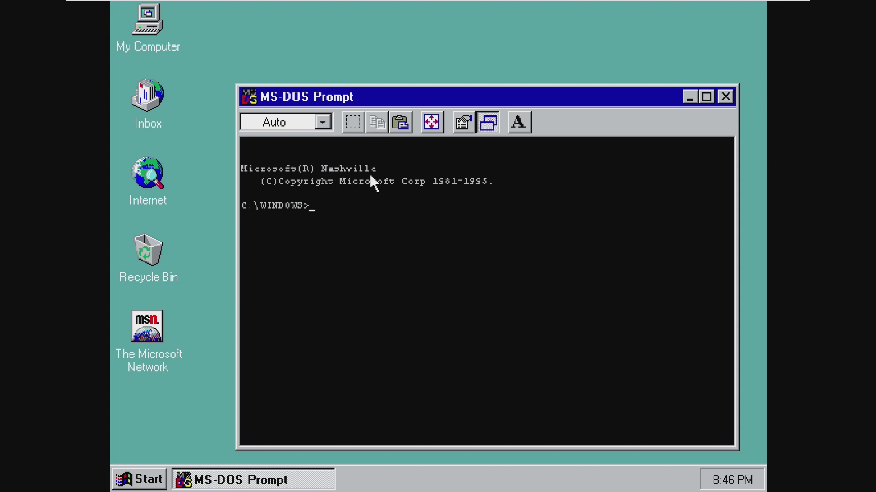
{"action": "type", "text": "ver"}
{"action": "key", "text": "Return"}
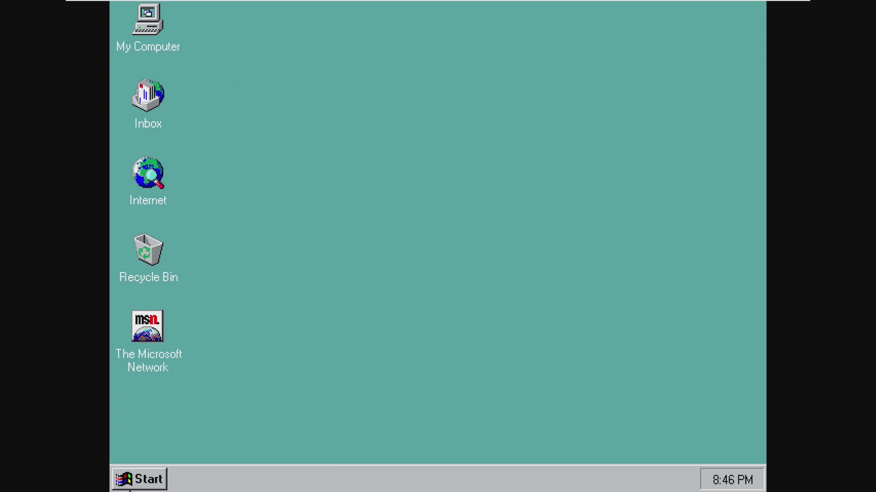
Launch Notepad from Programs > Accessories, move its window, then close it empty.
{"action": "key", "text": "ctrl+Escape"}
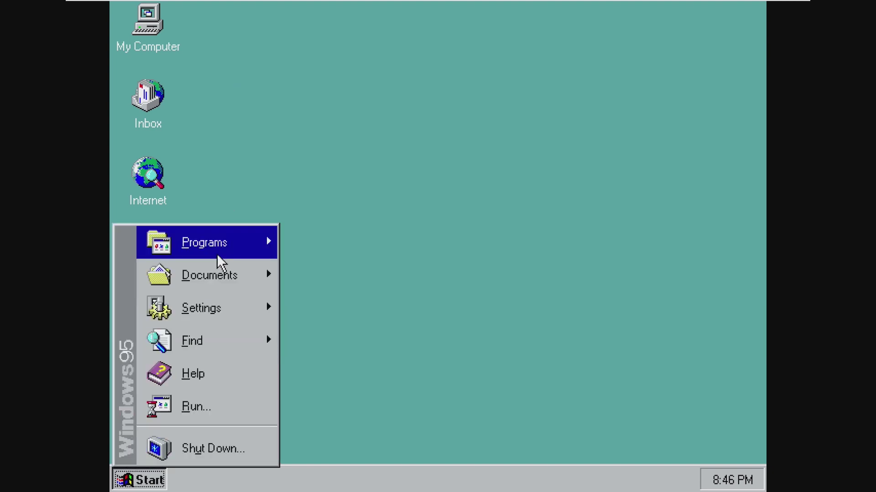
{"action": "mouse_move", "coordinate": [219, 260]}
{"action": "mouse_move", "coordinate": [374, 232]}
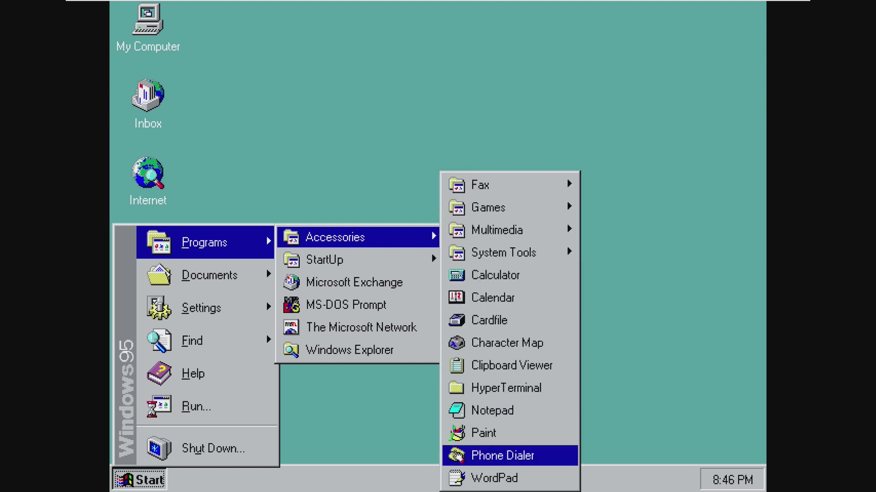
{"action": "left_click", "coordinate": [495, 401]}
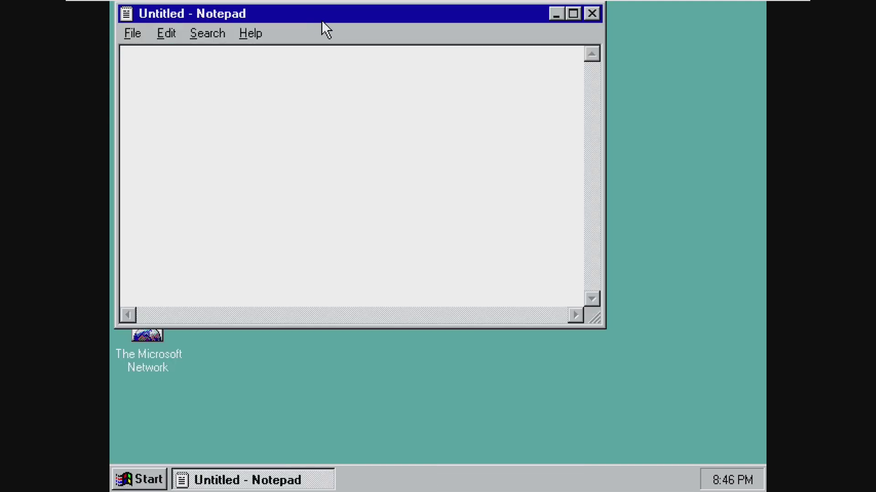
{"action": "left_click_drag", "start_coordinate": [322, 22], "coordinate": [394, 79]}
{"action": "left_click", "coordinate": [664, 70]}
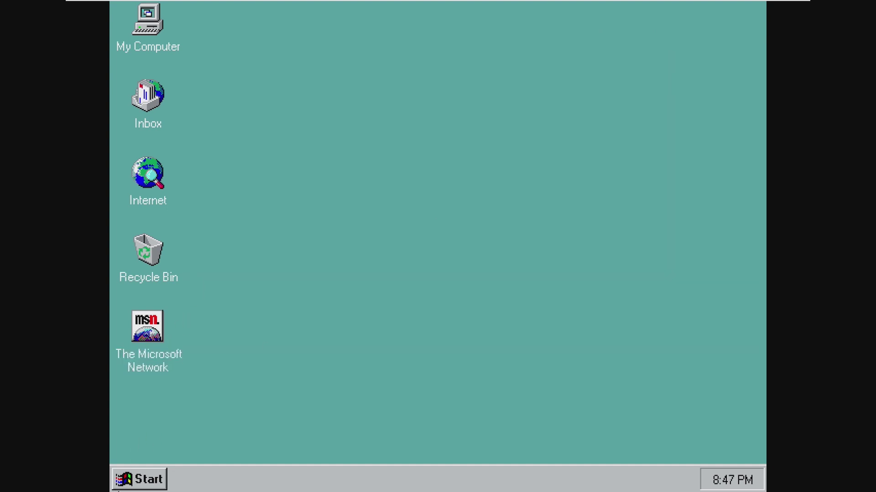
Open the Windows 95 Readme from the Start menu's Documents list.
{"action": "left_click", "coordinate": [139, 479]}
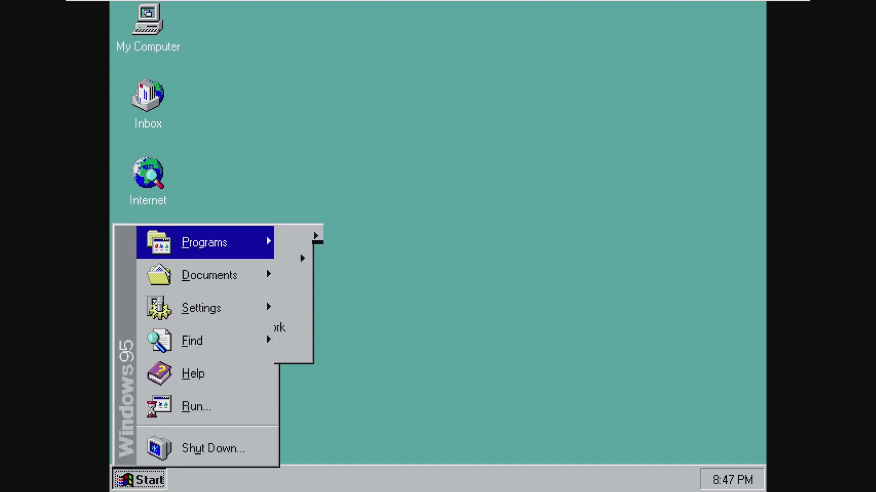
{"action": "mouse_move", "coordinate": [273, 284]}
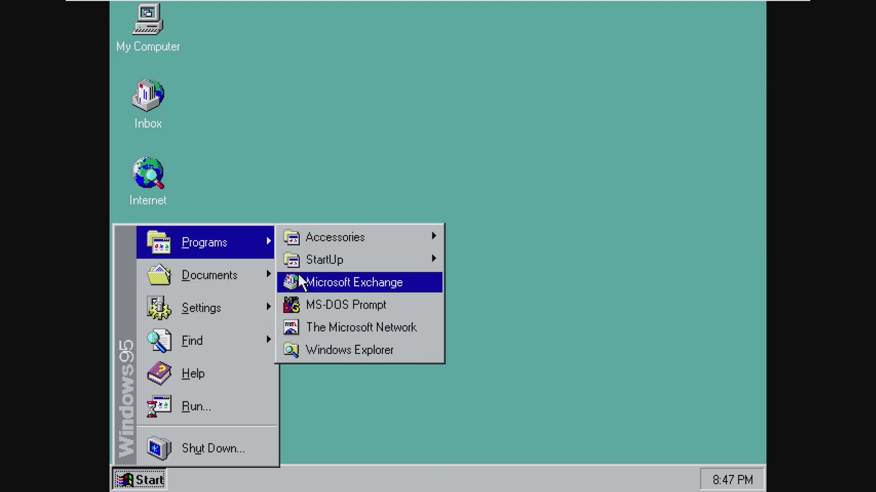
{"action": "left_click", "coordinate": [321, 271]}
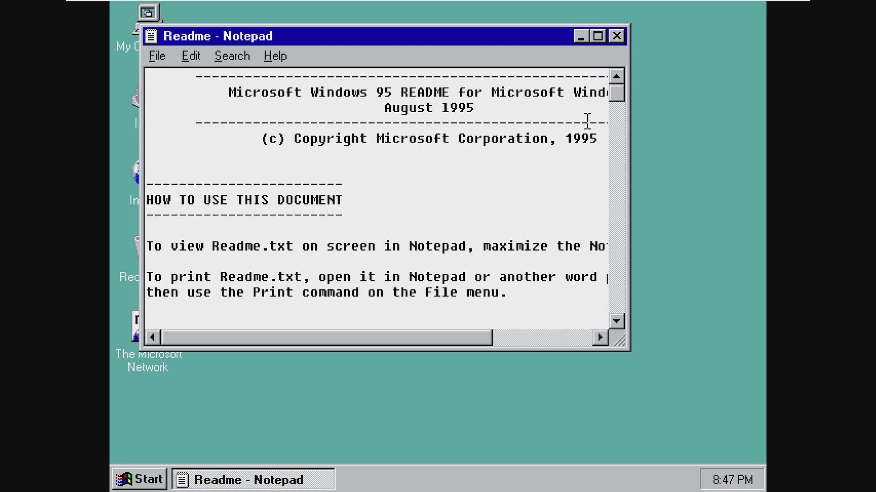
Switch the wallpaper from 256COLOR to (None), apply it, and close Display Properties.
{"action": "left_click_drag", "start_coordinate": [614, 92], "coordinate": [602, 352]}
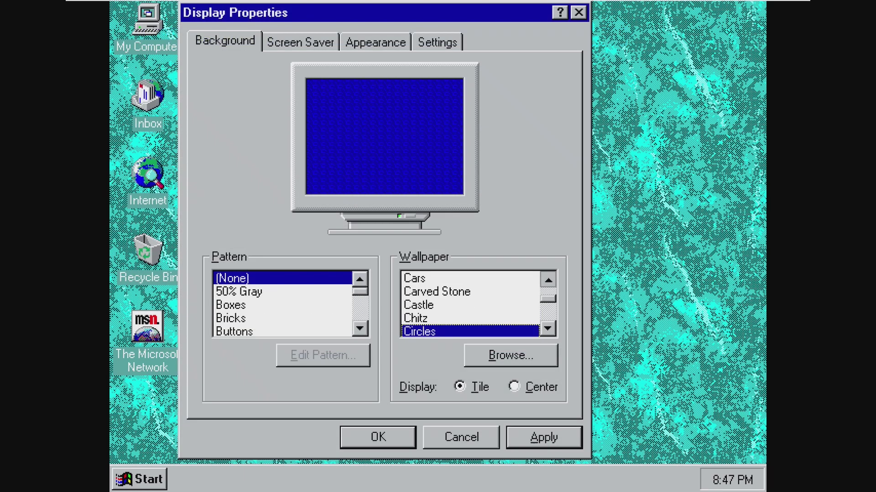
{"action": "scroll", "coordinate": [520, 275], "scroll_direction": "up", "scroll_amount": 4}
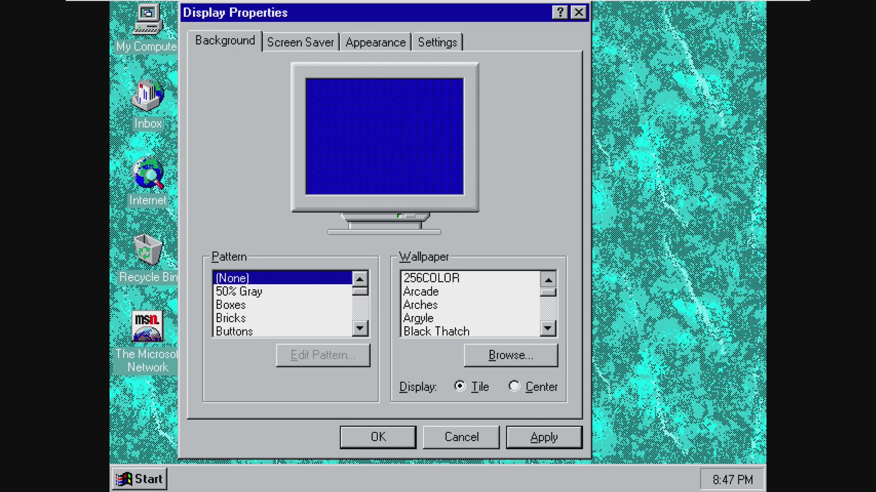
{"action": "left_click", "coordinate": [453, 296]}
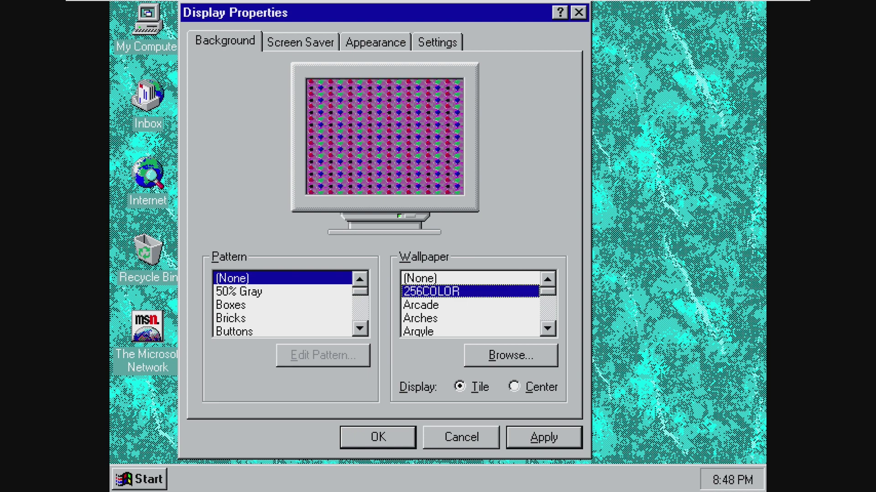
{"action": "left_click", "coordinate": [453, 279]}
{"action": "left_click", "coordinate": [570, 440]}
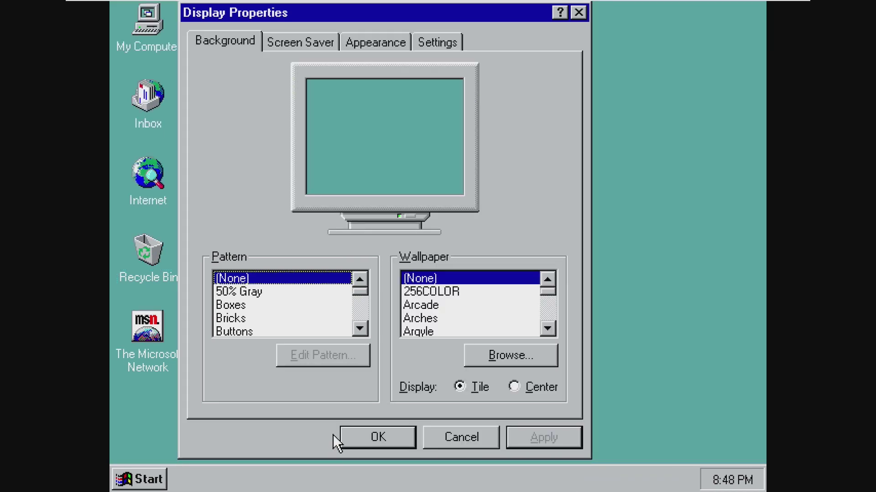
{"action": "left_click", "coordinate": [367, 437]}
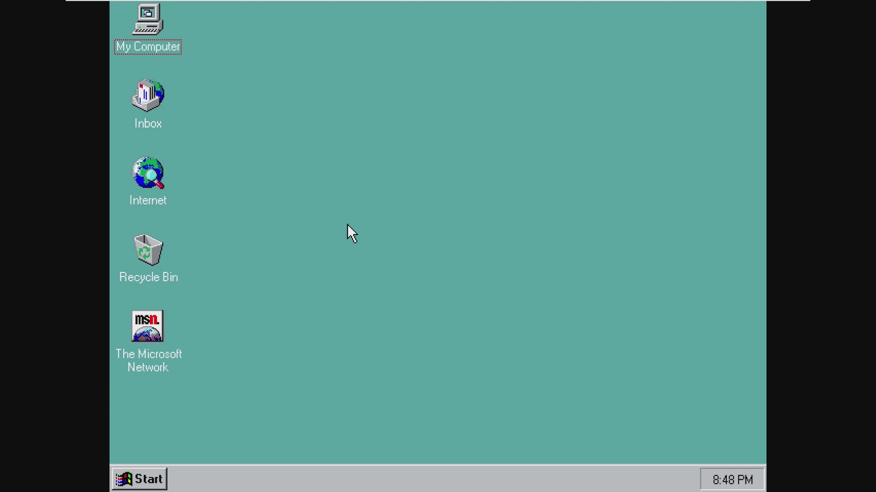
{"action": "left_click_drag", "start_coordinate": [380, 216], "coordinate": [557, 321]}
Open System Properties from My Computer's right-click menu.
{"action": "left_click", "coordinate": [145, 20]}
{"action": "right_click", "coordinate": [135, 20]}
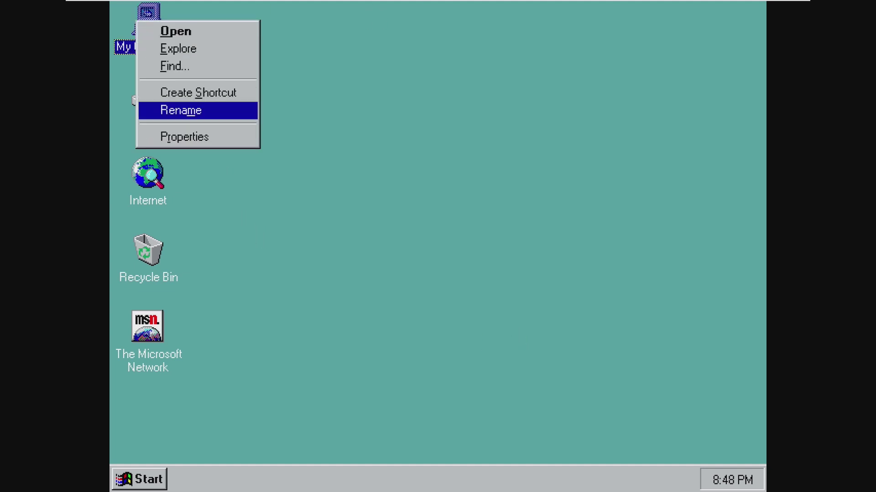
{"action": "left_click", "coordinate": [229, 135]}
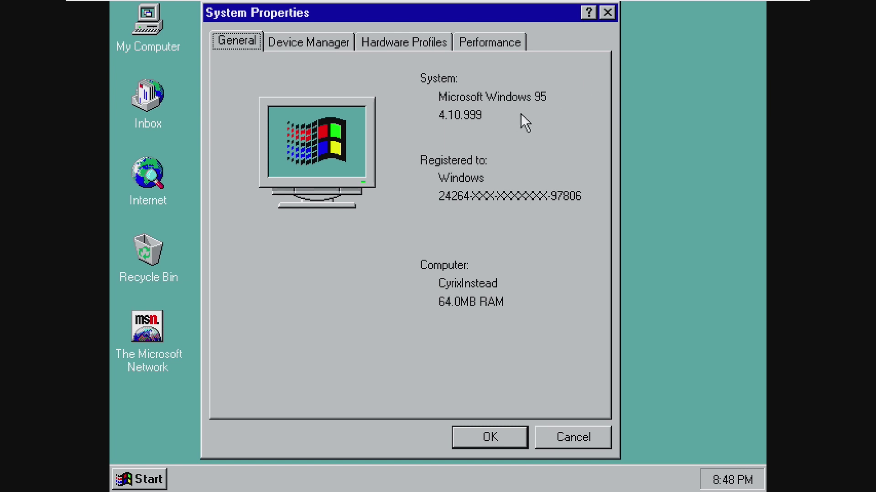
Check the Windows version with winver, then close it and System Properties.
{"action": "key", "text": "super+r"}
{"action": "type", "text": "winver"}
{"action": "key", "text": "Return"}
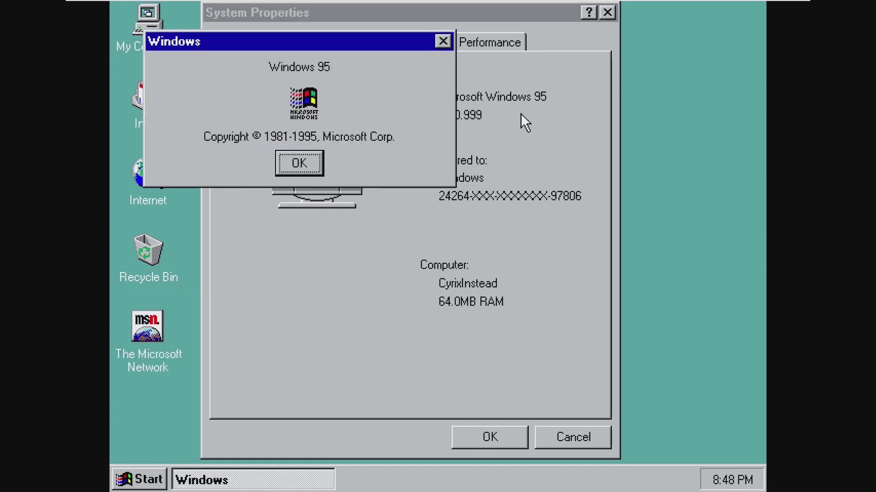
{"action": "left_click", "coordinate": [308, 169]}
{"action": "key", "text": "Return"}
Open and close an MS-DOS Prompt and My Computer, then bring up VMware's VM menu.
{"action": "key", "text": "super"}
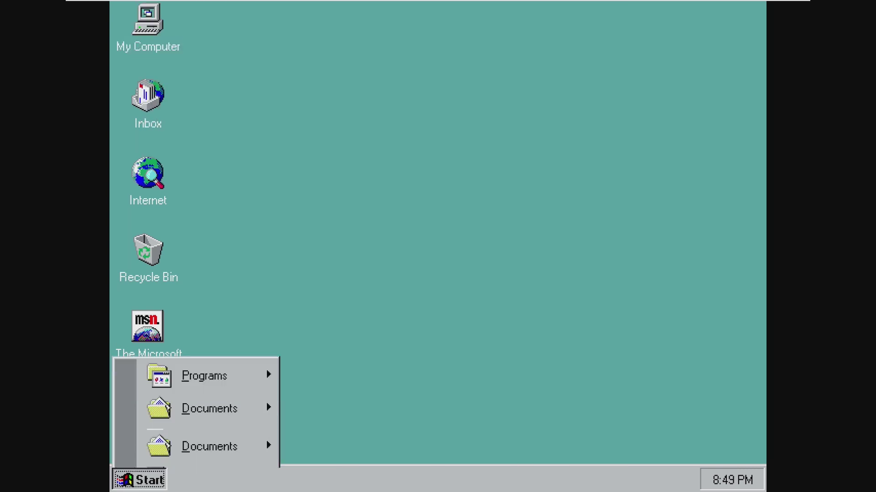
{"action": "mouse_move", "coordinate": [182, 236]}
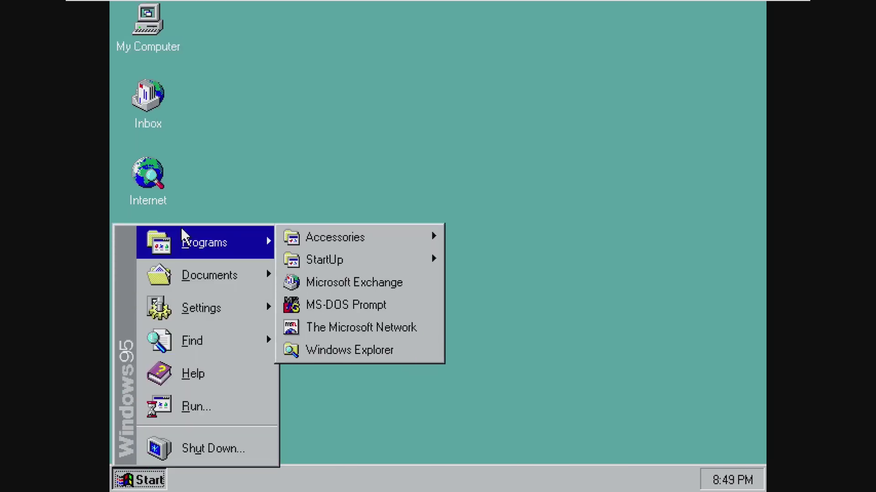
{"action": "left_click", "coordinate": [335, 300]}
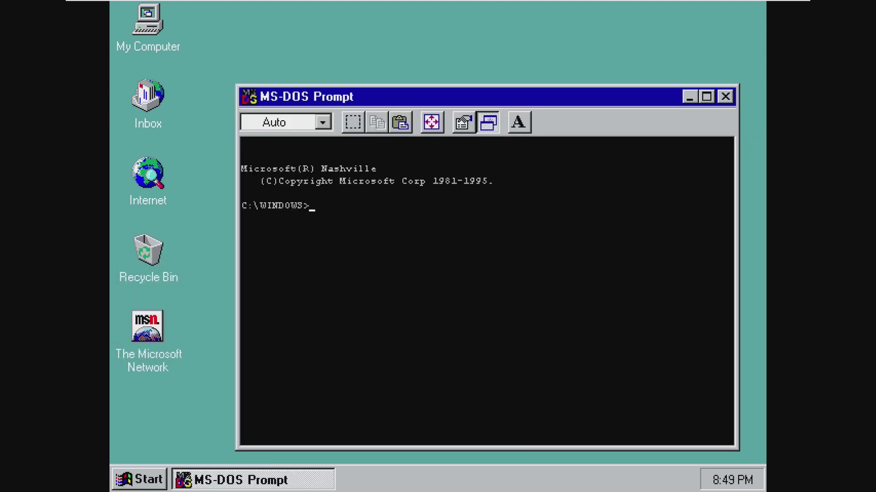
{"action": "left_click", "coordinate": [725, 96]}
{"action": "double_click", "coordinate": [147, 18]}
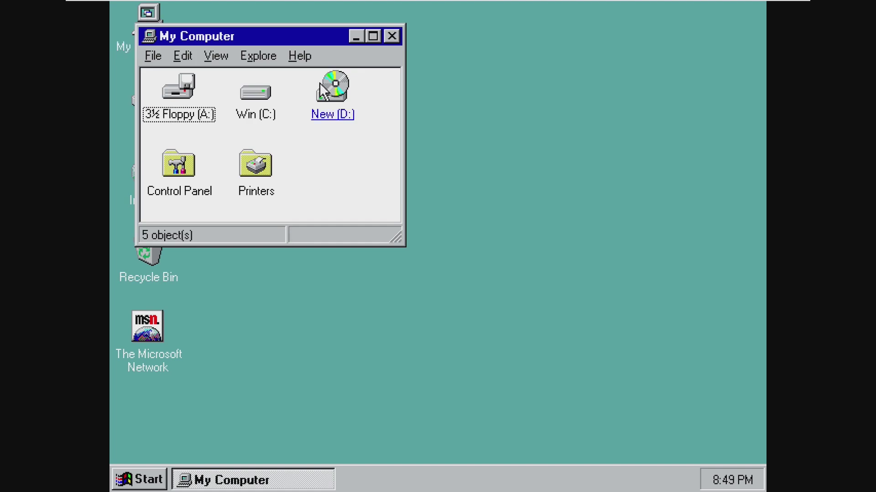
{"action": "left_click", "coordinate": [388, 36]}
{"action": "key", "text": "alt+m"}
Choose Install VMware Tools, confirm, and run the installer from the D: drive.
{"action": "key", "text": "Down"}
{"action": "key", "text": "Down"}
{"action": "key", "text": "Down"}
{"action": "key", "text": "Down"}
{"action": "key", "text": "Down"}
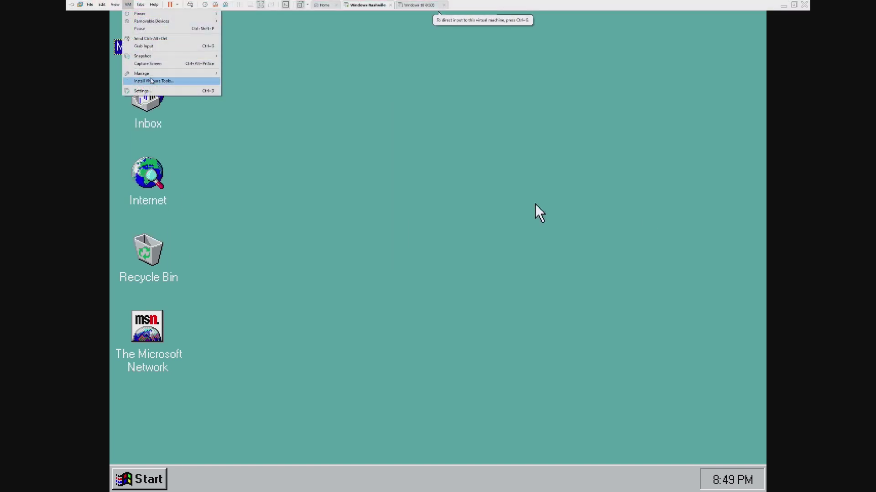
{"action": "key", "text": "Return"}
{"action": "left_click", "coordinate": [444, 271]}
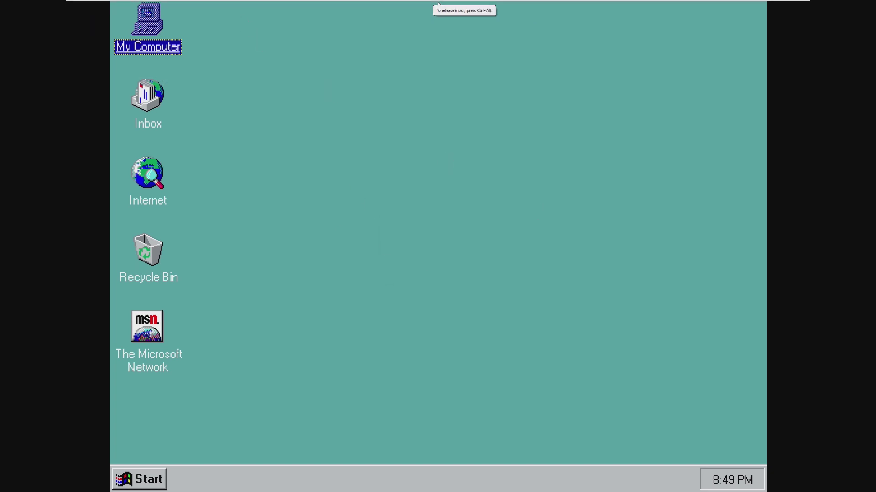
{"action": "left_click", "coordinate": [153, 24]}
{"action": "left_click", "coordinate": [334, 117]}
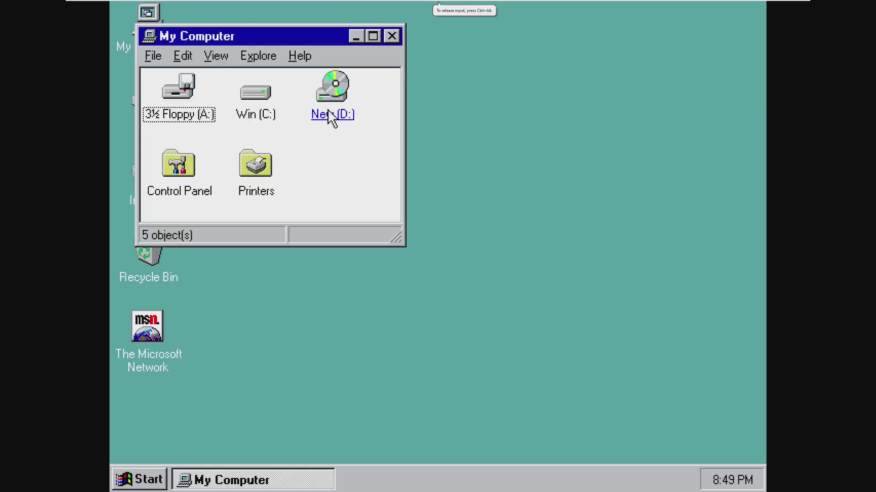
{"action": "double_click", "coordinate": [340, 112]}
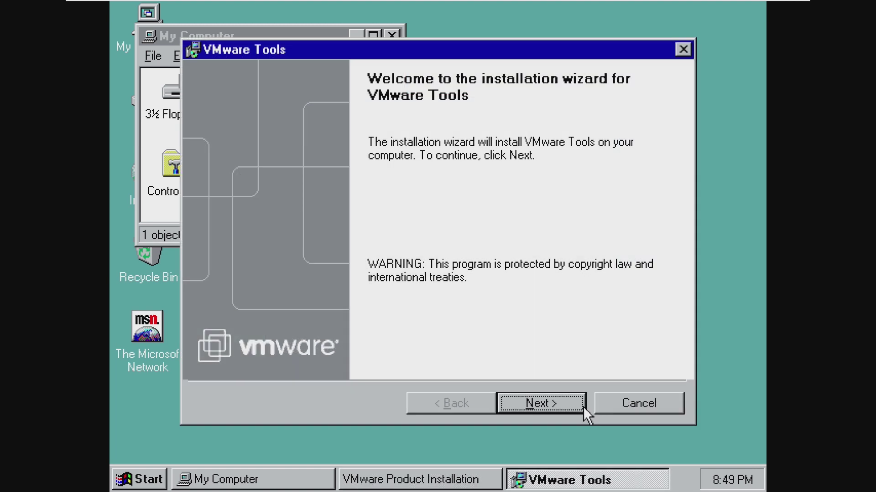
Proceed with the Typical setup and dismiss the two another-instance setup errors.
{"action": "left_click", "coordinate": [580, 408]}
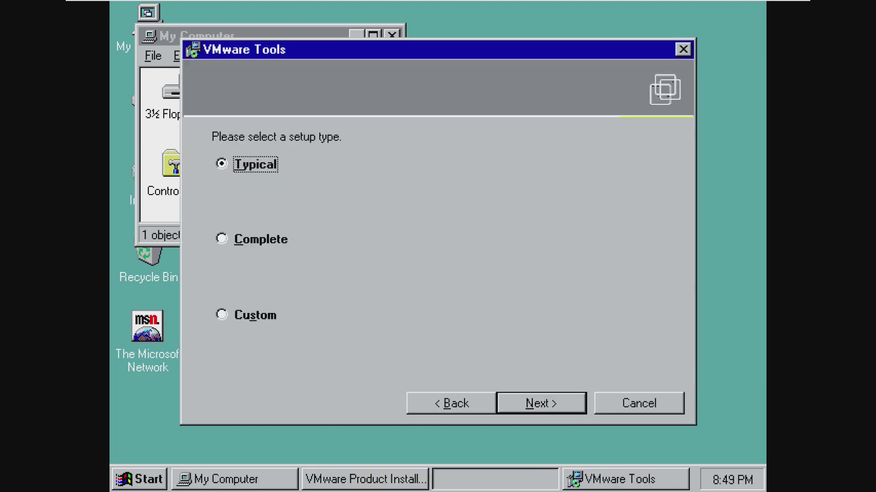
{"action": "left_click", "coordinate": [575, 408]}
{"action": "left_click", "coordinate": [574, 408]}
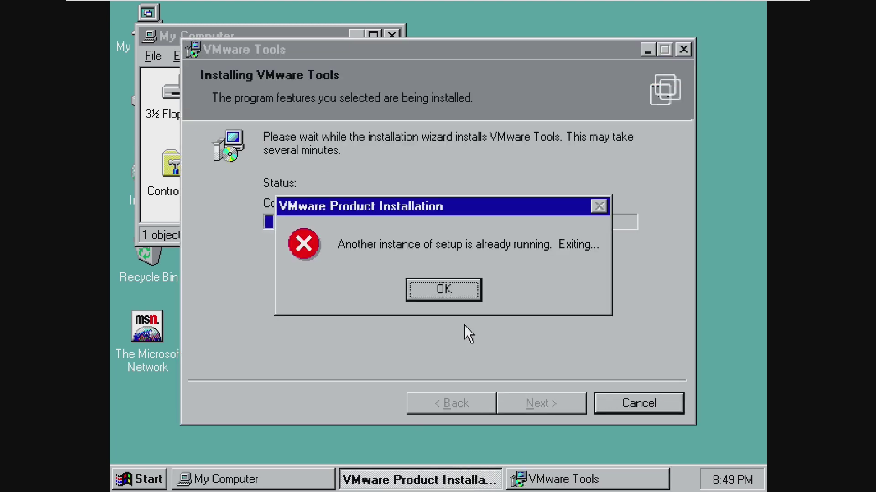
{"action": "left_click", "coordinate": [466, 291]}
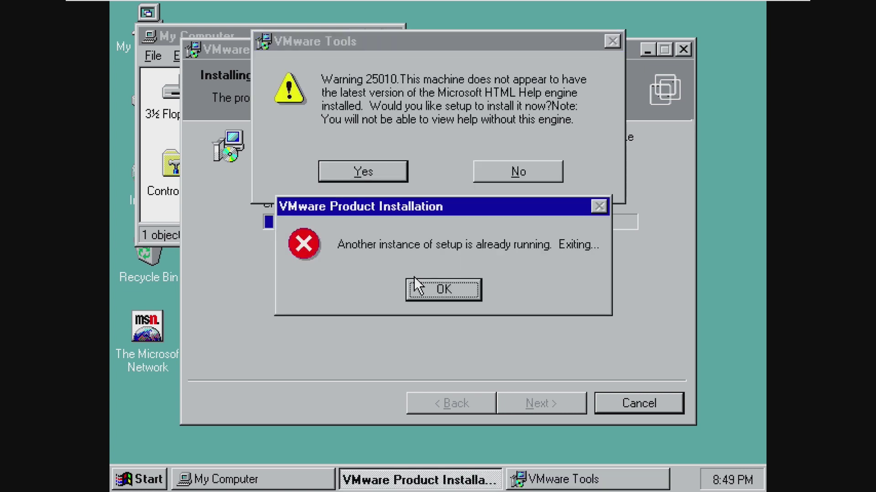
{"action": "left_click", "coordinate": [417, 290]}
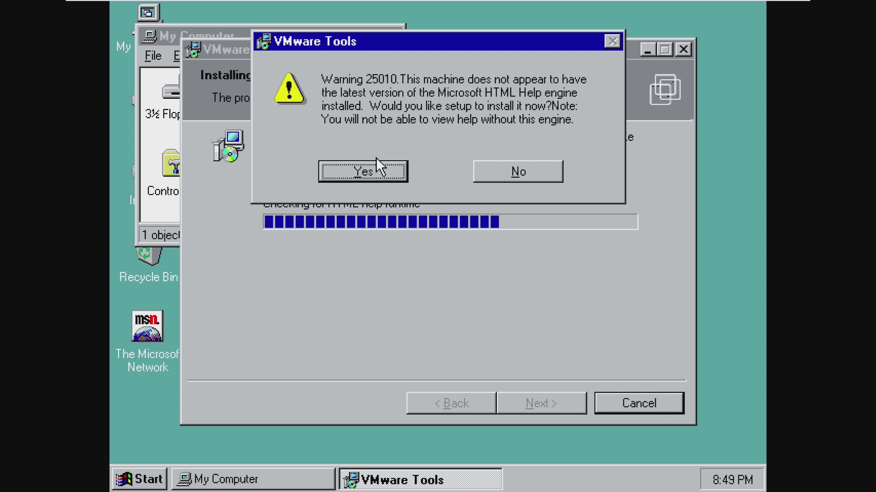
Accept the HTML Help 1.3 update, acknowledge the SVGA driver failure, and finish the wizard.
{"action": "left_click", "coordinate": [364, 178]}
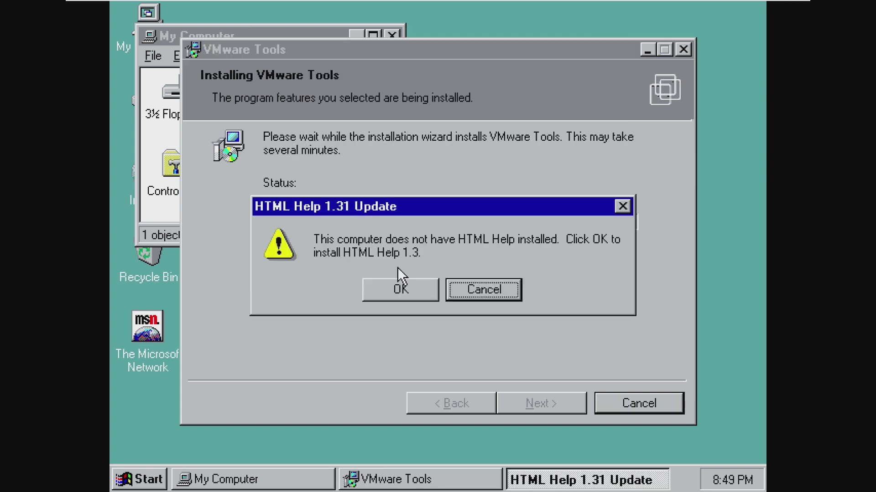
{"action": "left_click", "coordinate": [400, 298]}
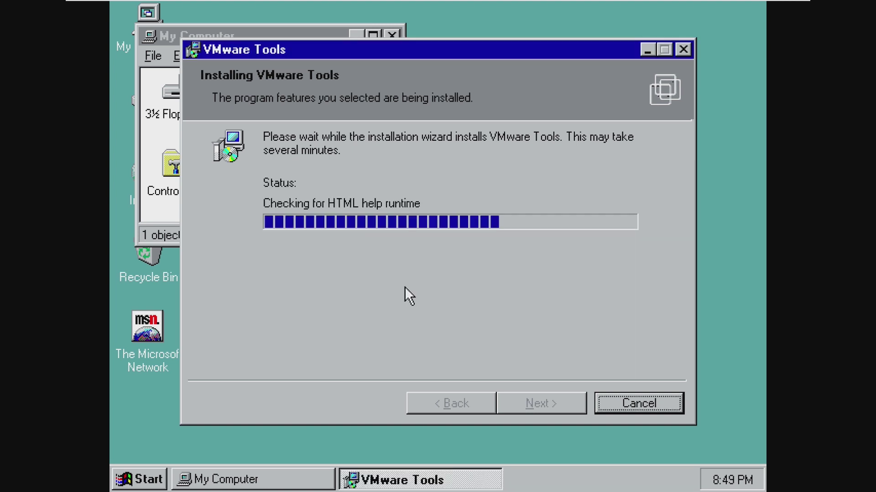
{"action": "left_click", "coordinate": [455, 178]}
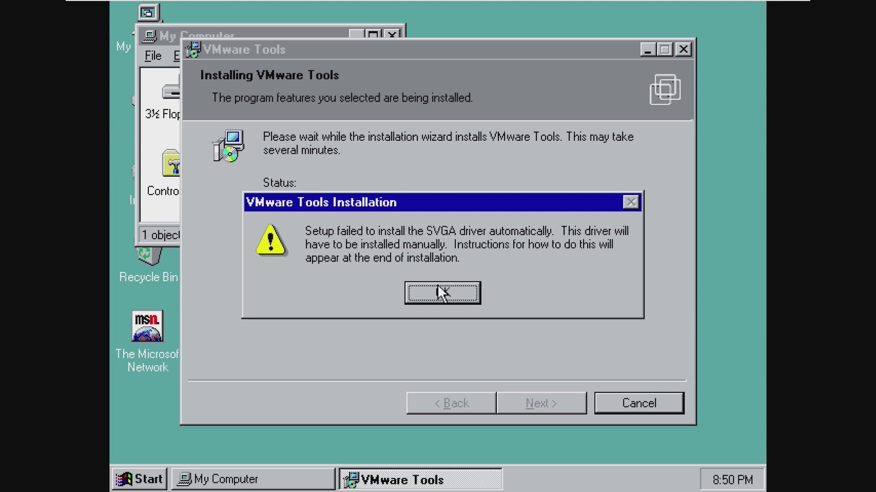
{"action": "left_click", "coordinate": [438, 291]}
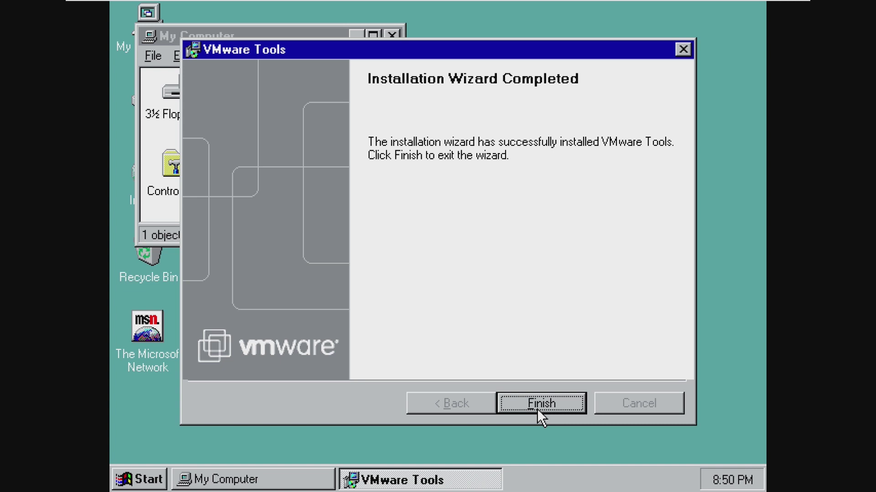
{"action": "left_click", "coordinate": [537, 408]}
{"action": "left_click_drag", "start_coordinate": [303, 65], "coordinate": [531, 63]}
In Display Properties Settings, change the display adapter and choose Have Disk.
{"action": "left_click", "coordinate": [301, 215]}
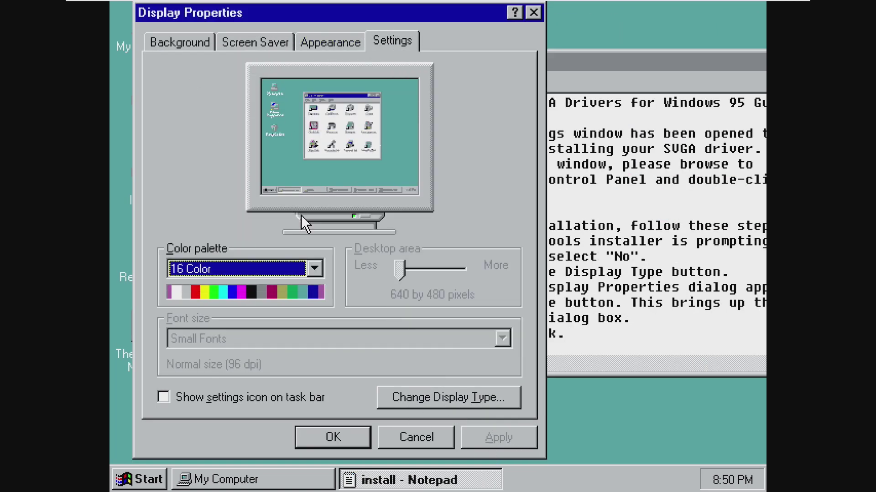
{"action": "left_click", "coordinate": [449, 398]}
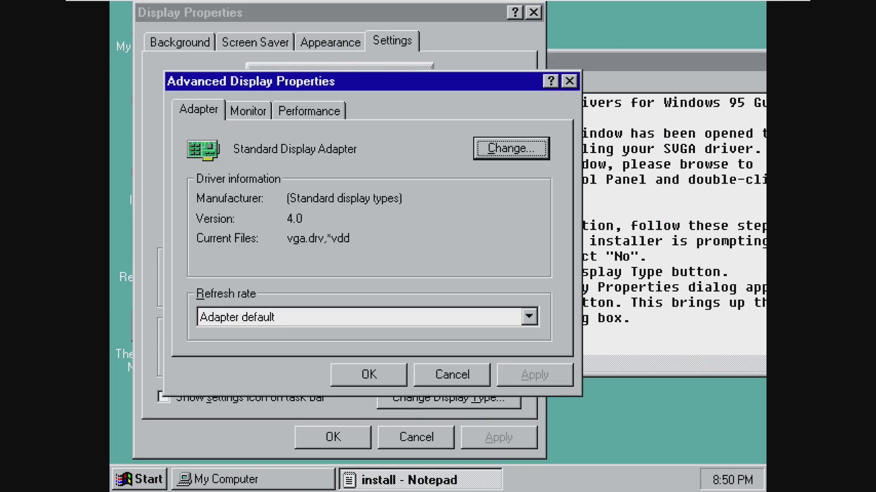
{"action": "left_click", "coordinate": [506, 154]}
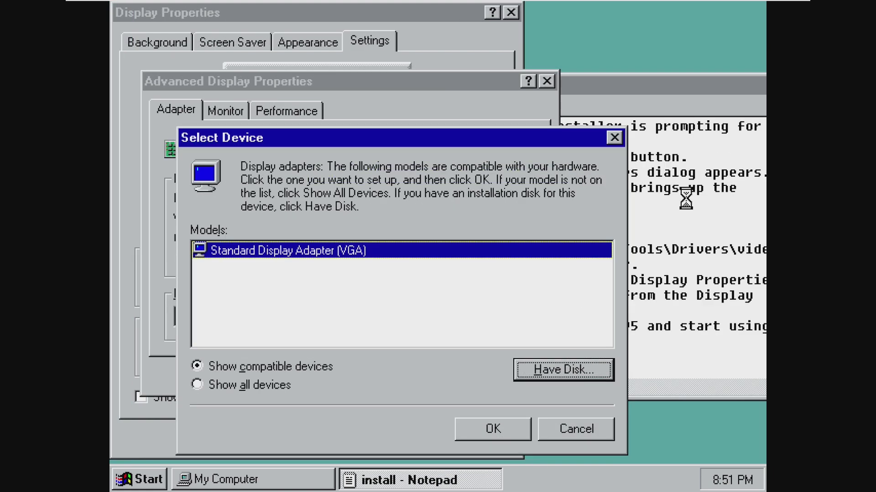
{"action": "key", "text": "alt+h"}
{"action": "left_click", "coordinate": [688, 199]}
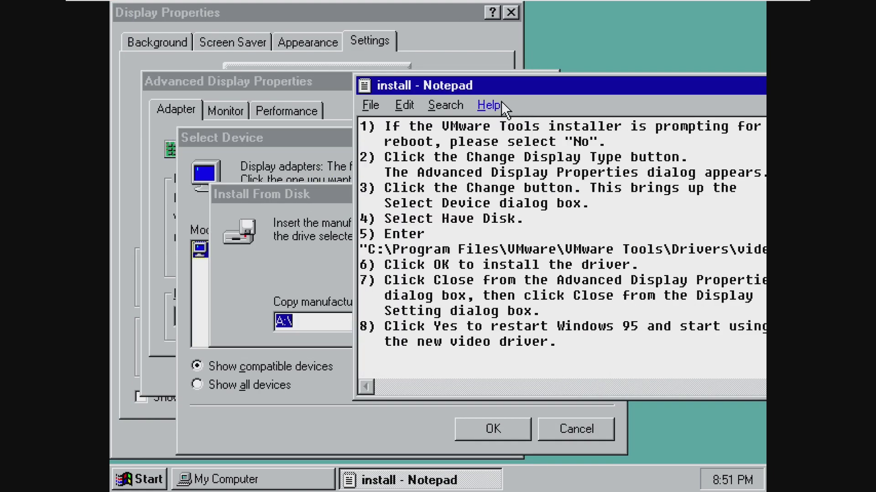
Supply the driver folder path from the install notes and confirm the VMware SVGA II adapter.
{"action": "left_click_drag", "start_coordinate": [501, 92], "coordinate": [346, 98]}
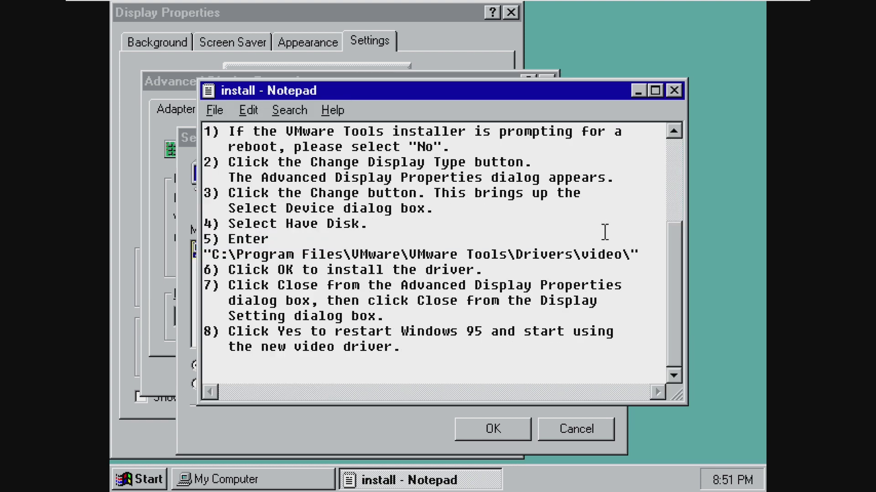
{"action": "left_click_drag", "start_coordinate": [631, 254], "coordinate": [228, 239]}
{"action": "left_click_drag", "start_coordinate": [228, 239], "coordinate": [212, 254]}
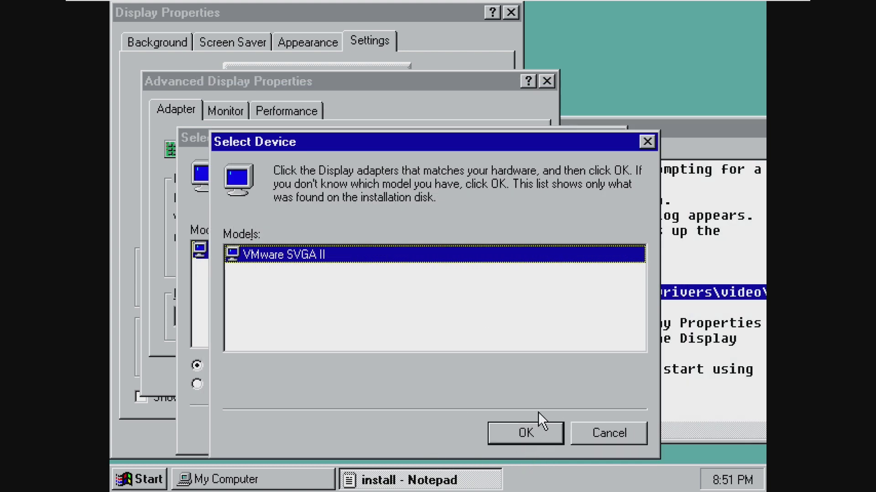
{"action": "left_click", "coordinate": [519, 441]}
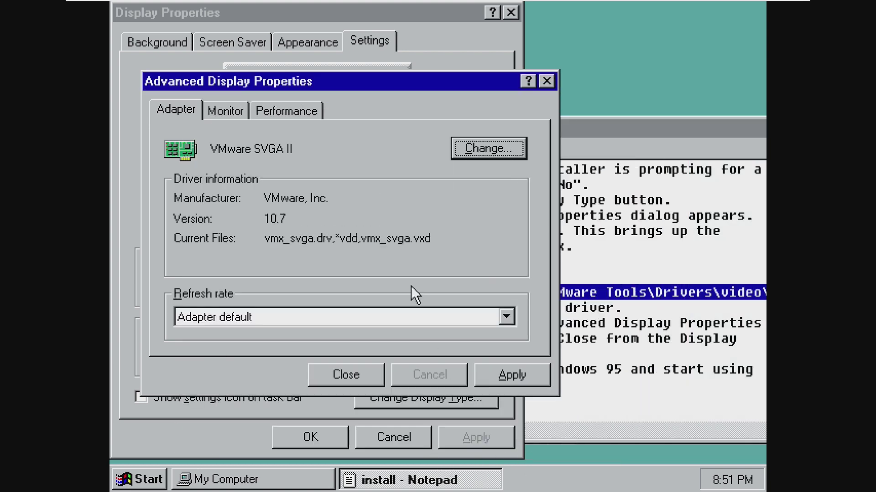
{"action": "left_click", "coordinate": [353, 375]}
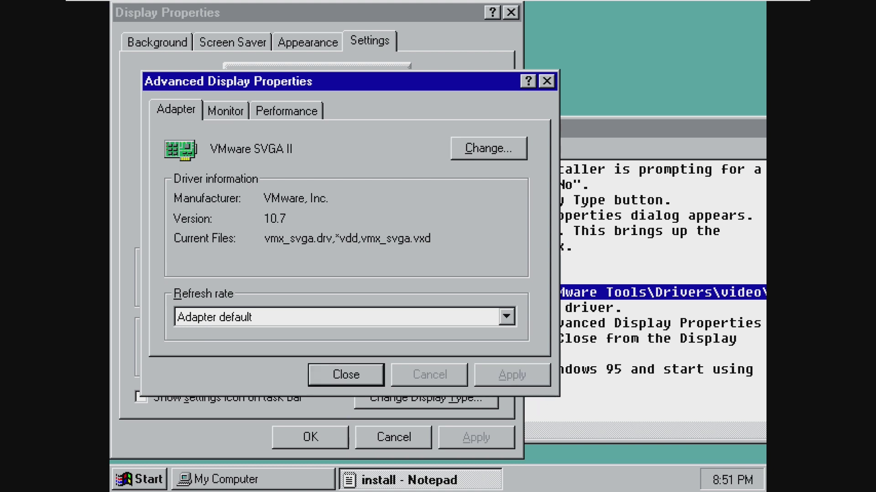
Shut down Windows from the Start menu.
{"action": "left_click", "coordinate": [419, 480]}
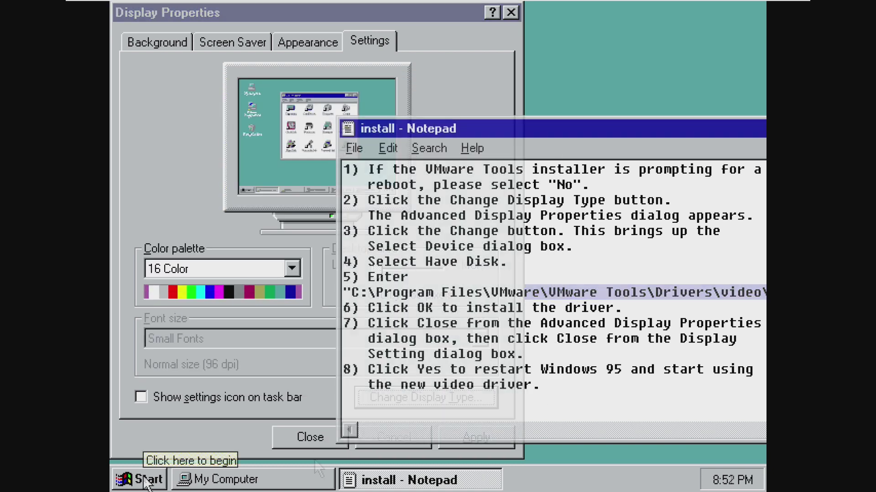
{"action": "left_click", "coordinate": [139, 480]}
{"action": "left_click", "coordinate": [211, 449]}
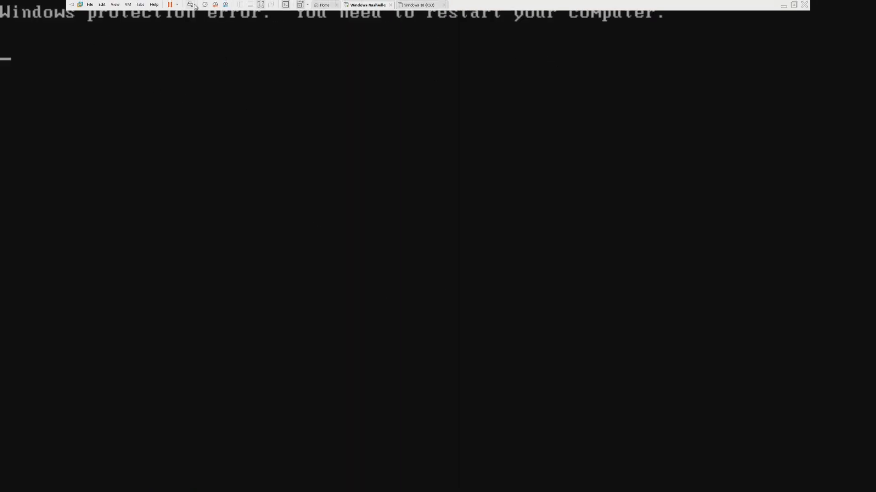
Restart the frozen VM from VMware's power menu and boot Windows in Normal mode.
{"action": "left_click", "coordinate": [177, 5]}
{"action": "left_click", "coordinate": [189, 36]}
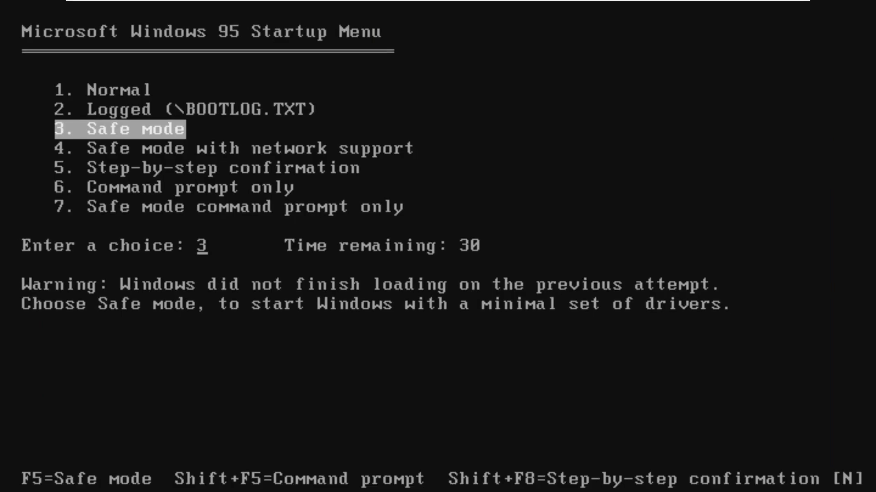
{"action": "key", "text": "Up"}
{"action": "key", "text": "Up"}
{"action": "key", "text": "Return"}
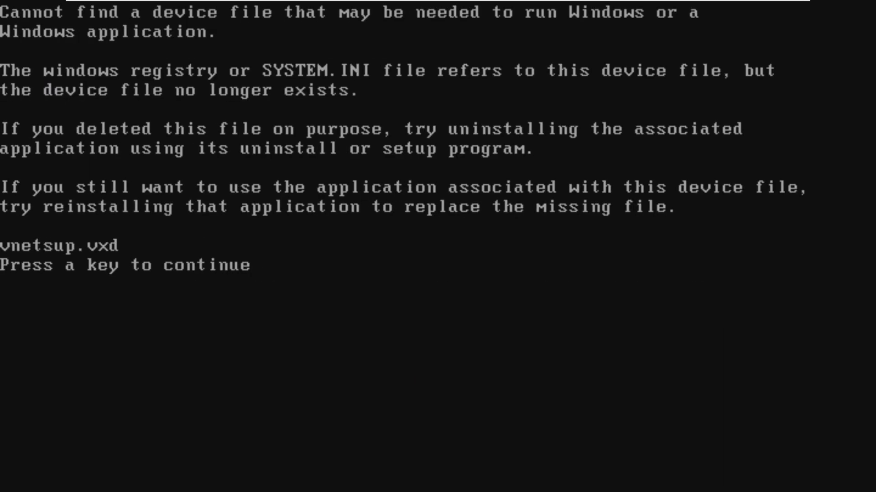
{"action": "key", "text": "Return"}
{"action": "key", "text": "Return"}
{"action": "key", "text": "Return"}
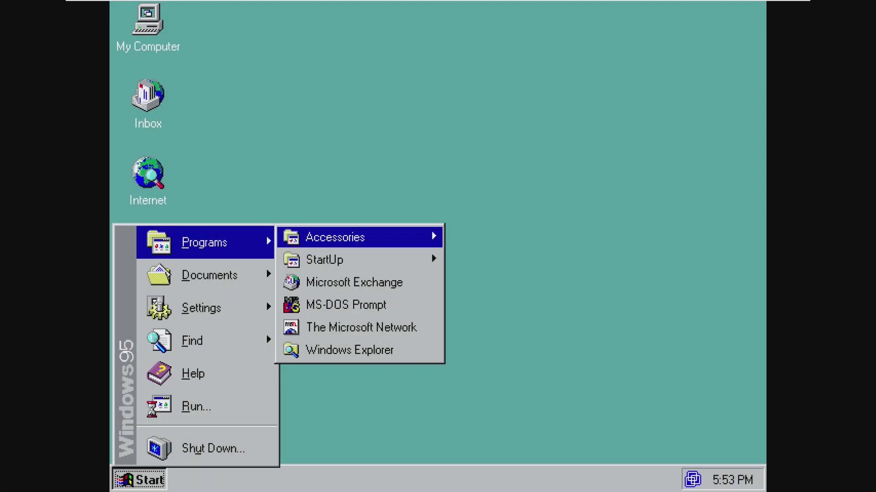
From Control Panel > Display > Settings, accept the adapter error and run Add New Hardware detection.
{"action": "mouse_move", "coordinate": [228, 313]}
{"action": "left_click", "coordinate": [302, 304]}
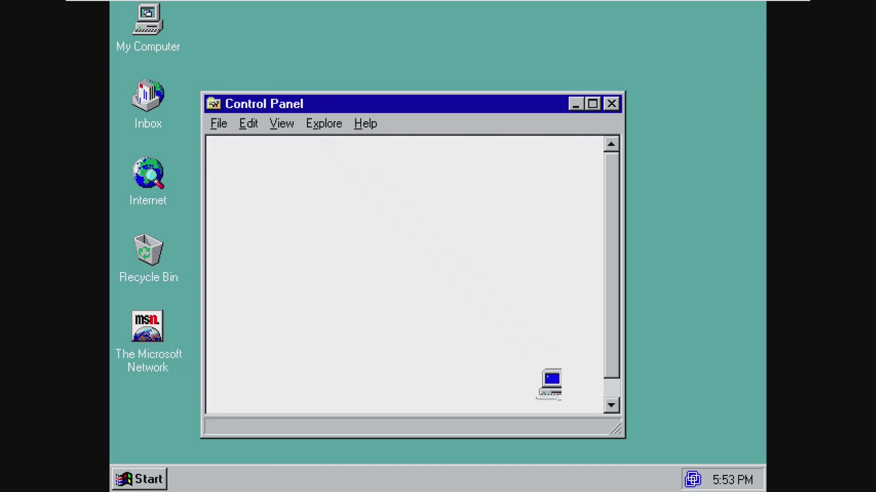
{"action": "double_click", "coordinate": [562, 180]}
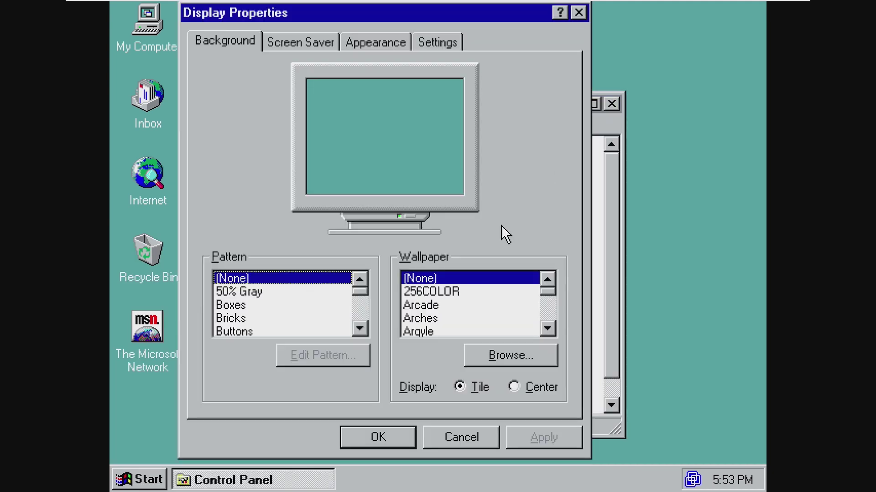
{"action": "left_click", "coordinate": [433, 42]}
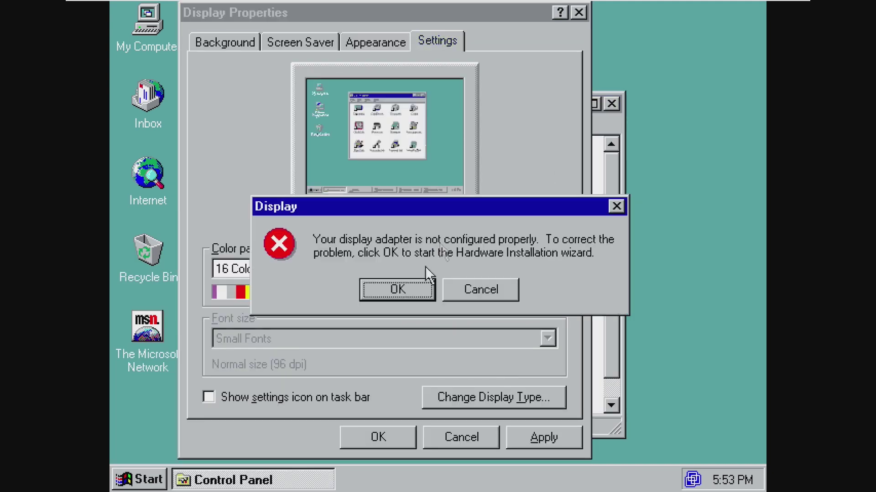
{"action": "left_click", "coordinate": [421, 285]}
{"action": "left_click", "coordinate": [506, 395]}
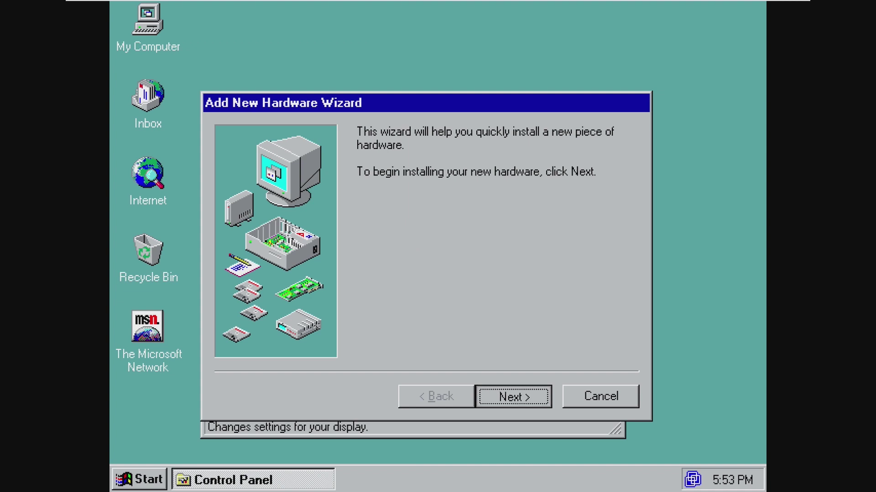
{"action": "left_click", "coordinate": [507, 393]}
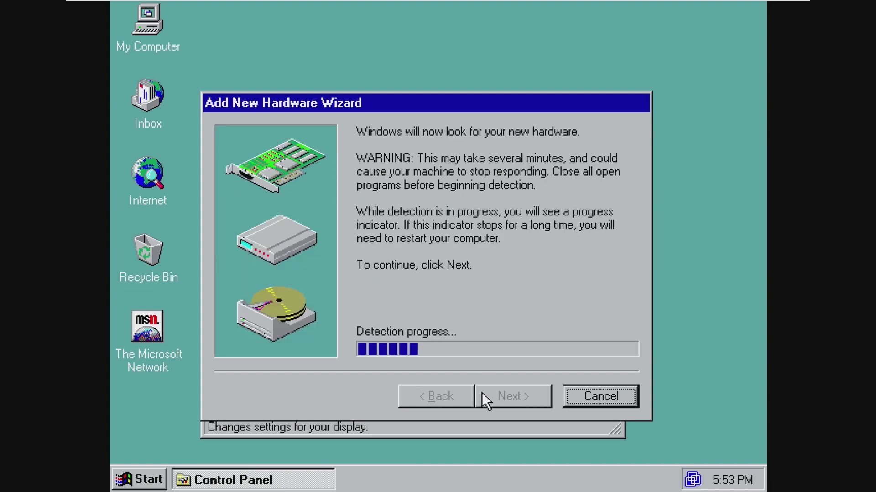